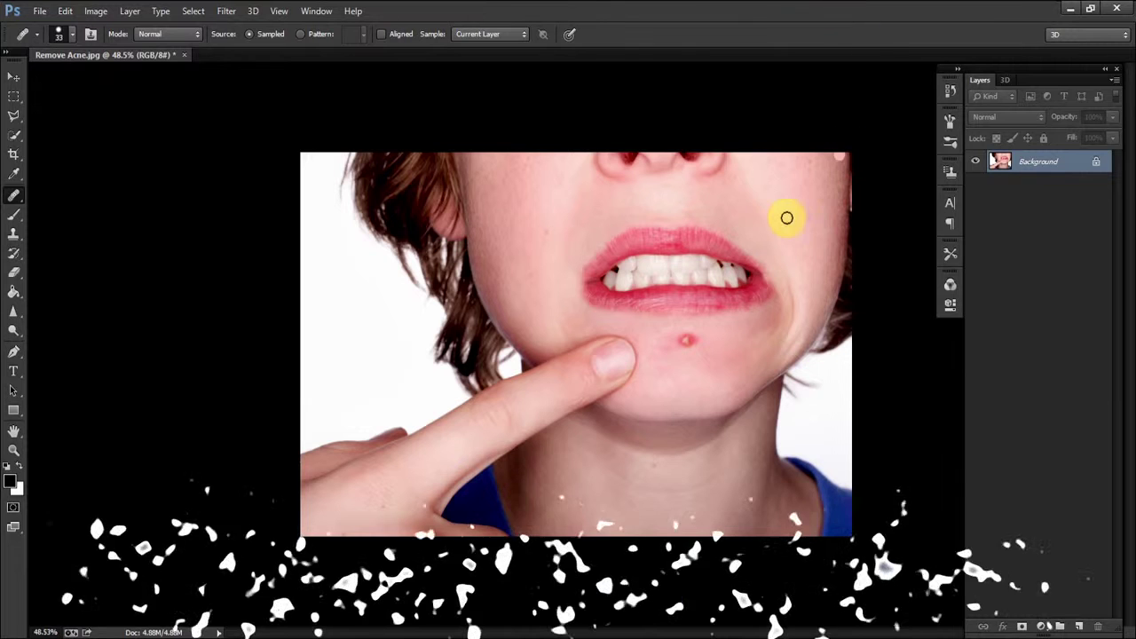
# - Convert the locked Background of Remove Acne.jpg into an editable layer named 'Trick 1'
pyautogui.click(14, 79)
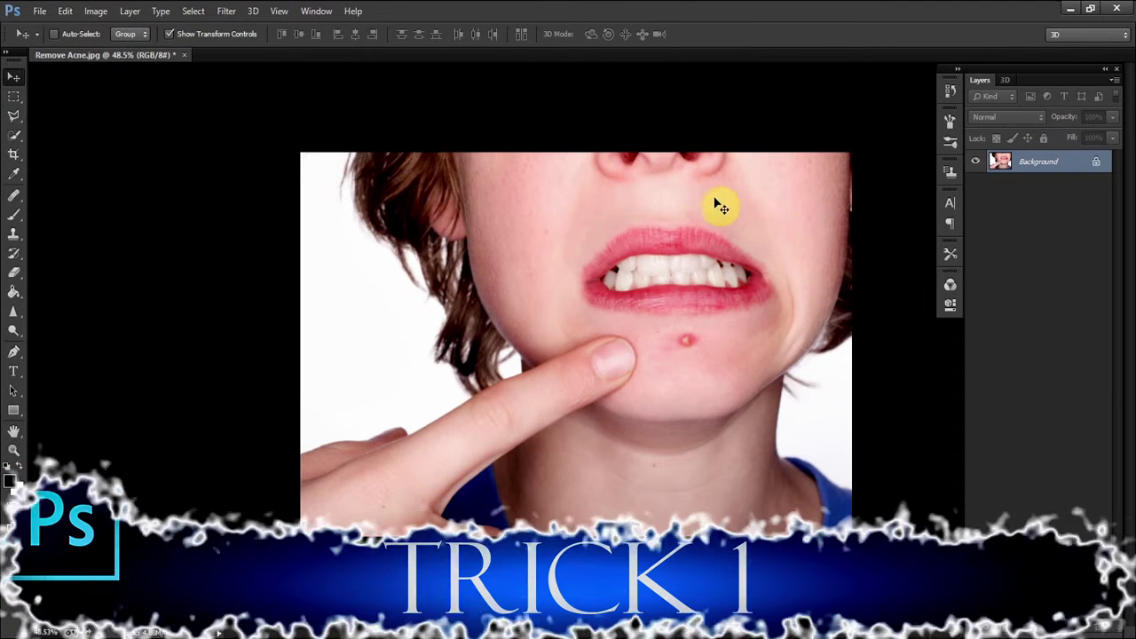
pyautogui.doubleClick(1065, 168)
pyautogui.write('Trick 1')
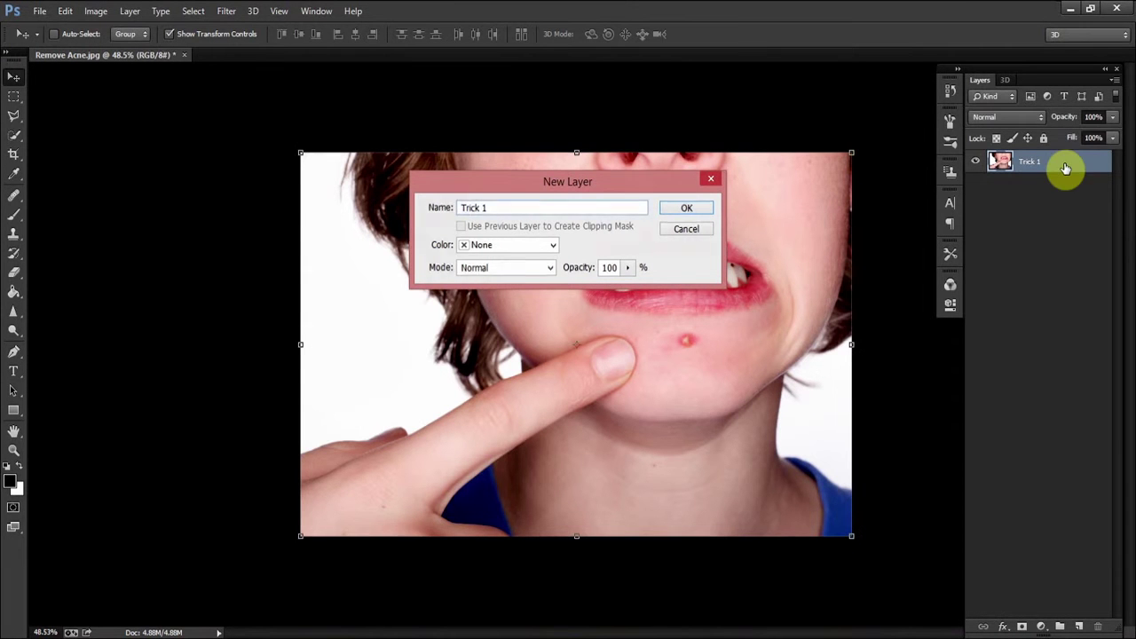
pyautogui.press('Return')
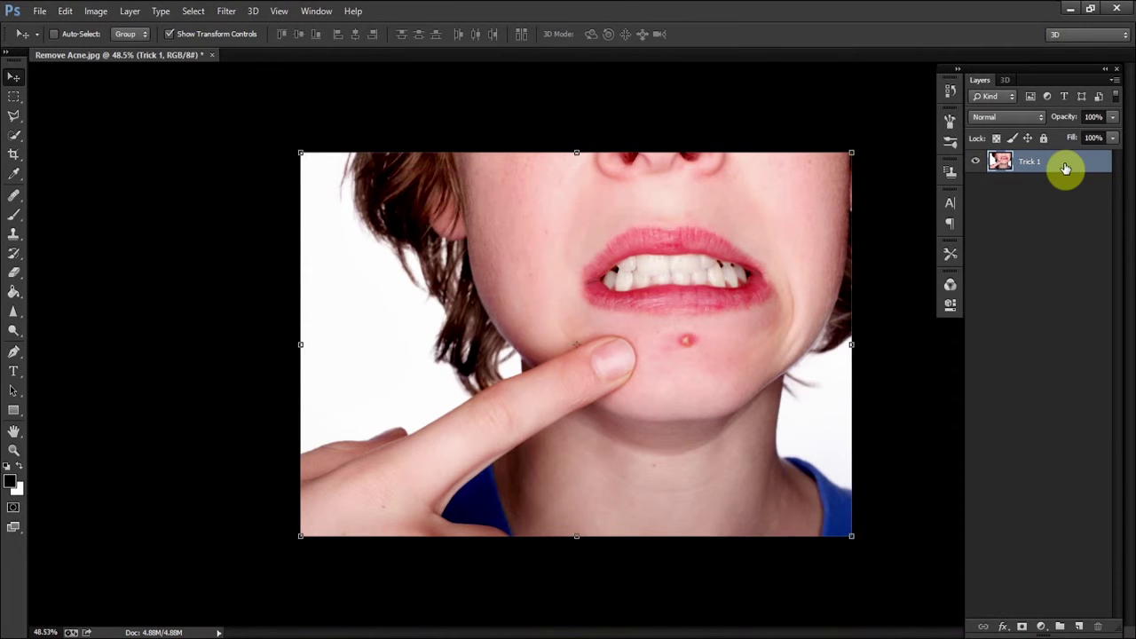
# - Select the Content-Aware Spot Healing Brush, zoom in on the chin, and set the brush to 98 px
pyautogui.click(13, 195)
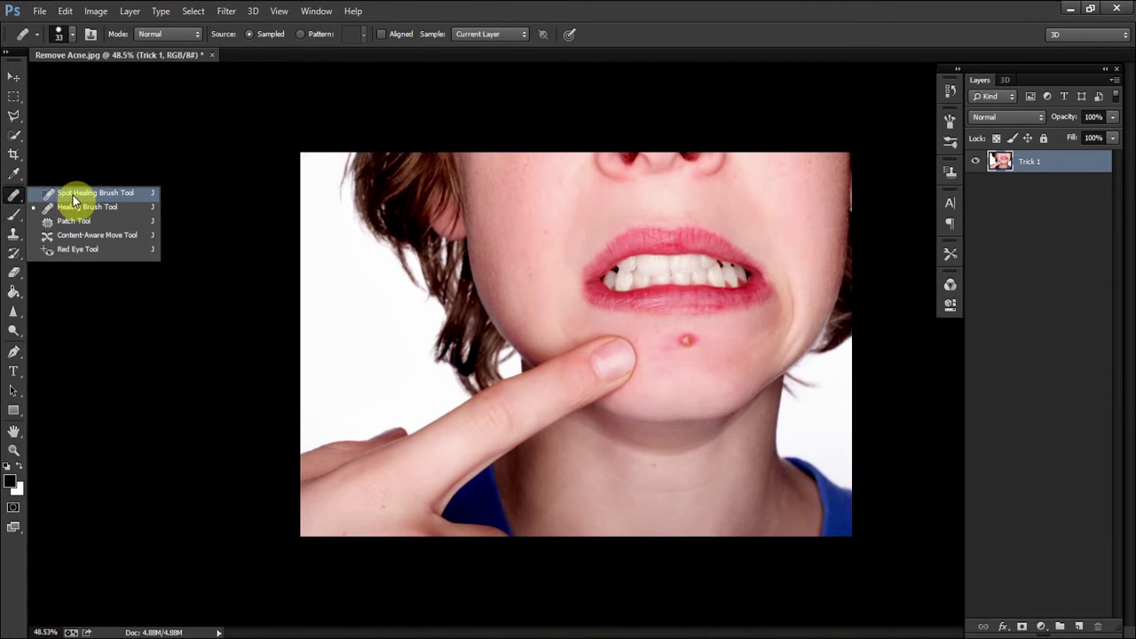
pyautogui.click(71, 193)
pyautogui.scroll(2, 697, 337)
pyautogui.scroll(1, 753, 360)
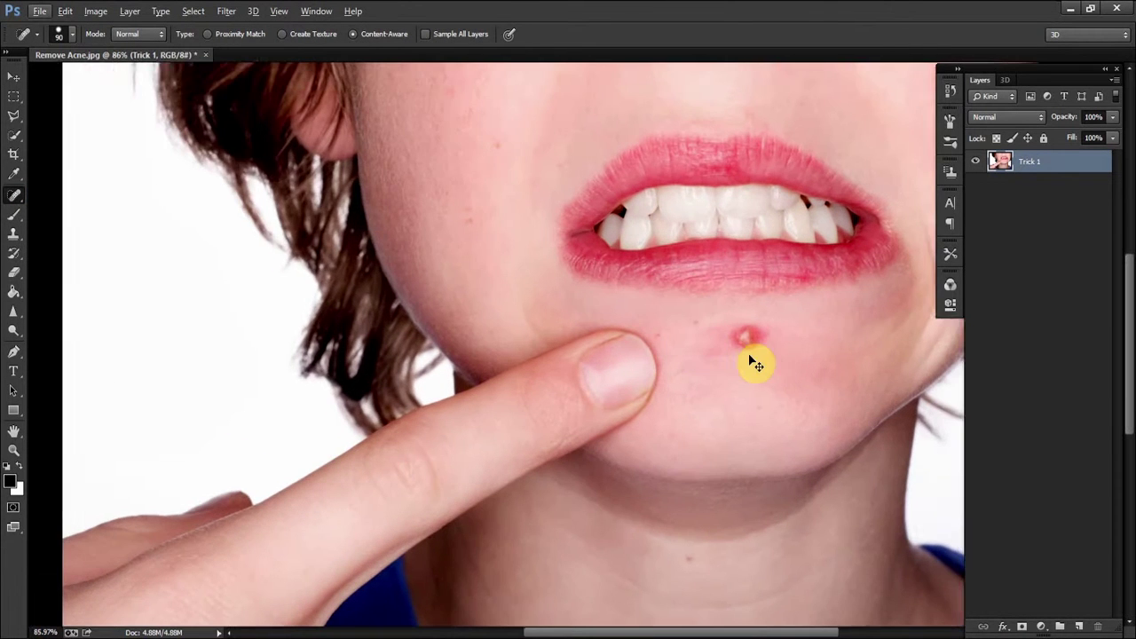
pyautogui.scroll(2, 754, 362)
pyautogui.scroll(2, 743, 359)
pyautogui.rightClick(735, 351)
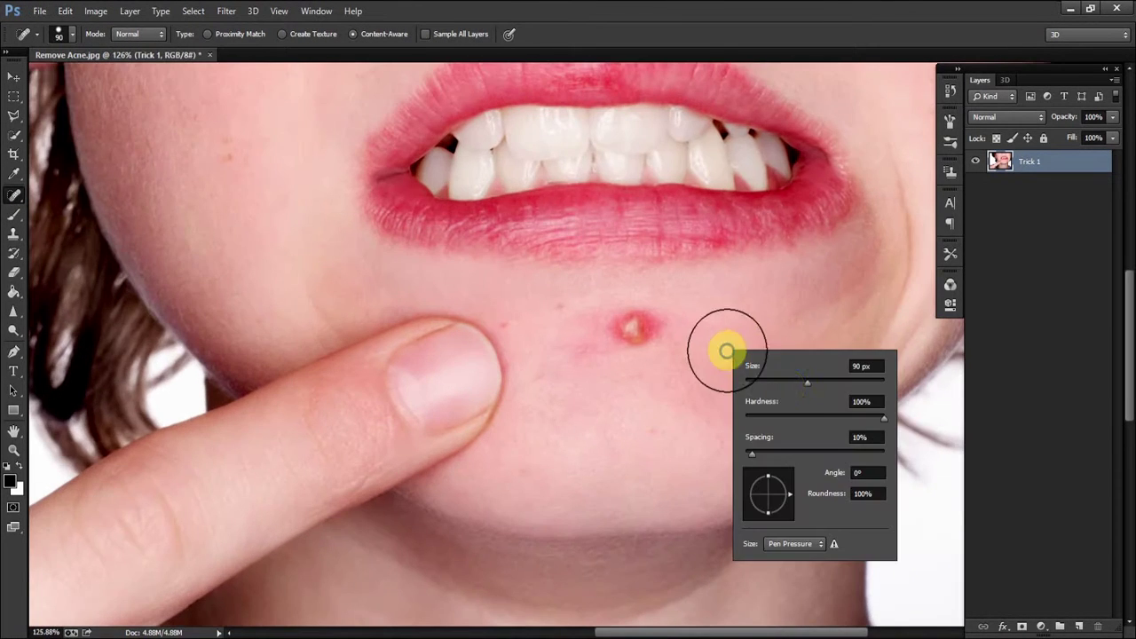
pyautogui.moveTo(807, 382); pyautogui.dragTo(810, 382)
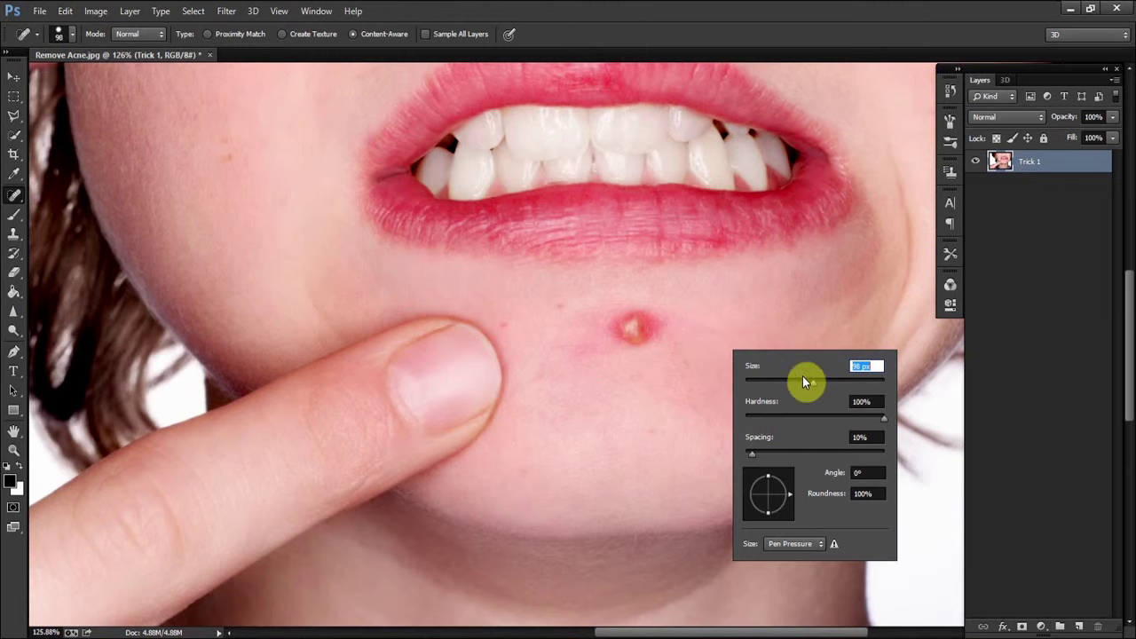
# - Heal the chin pimple and the leftover mark below the lip, then zoom back out
pyautogui.click(636, 329)
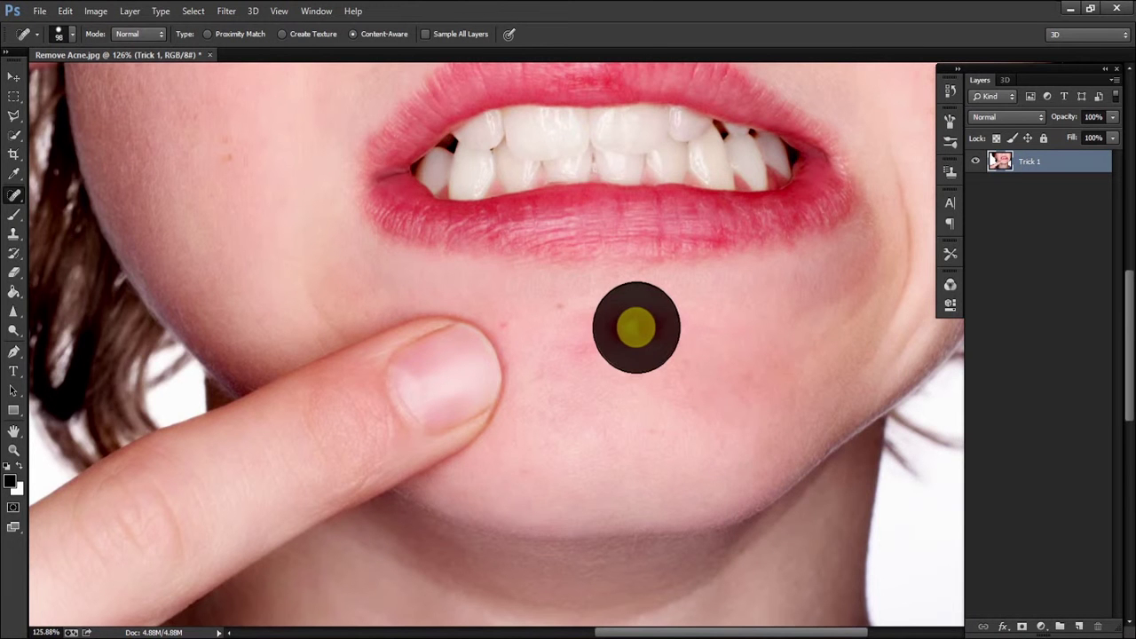
pyautogui.moveTo(637, 328); pyautogui.dragTo(614, 328)
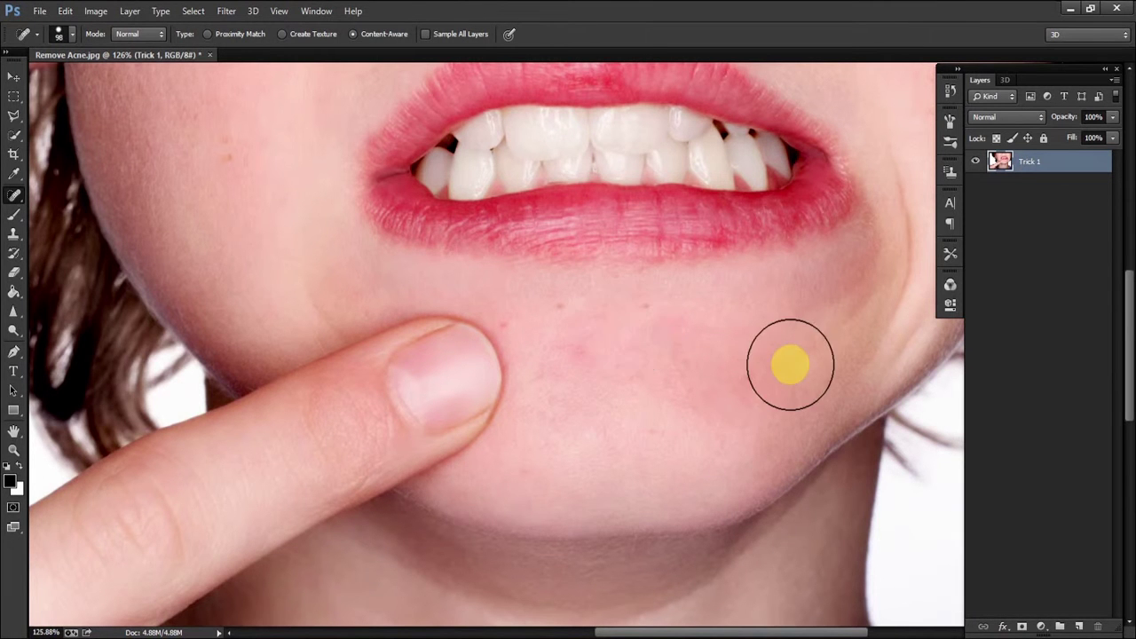
pyautogui.scroll(-2, 716, 317)
pyautogui.scroll(-2, 715, 320)
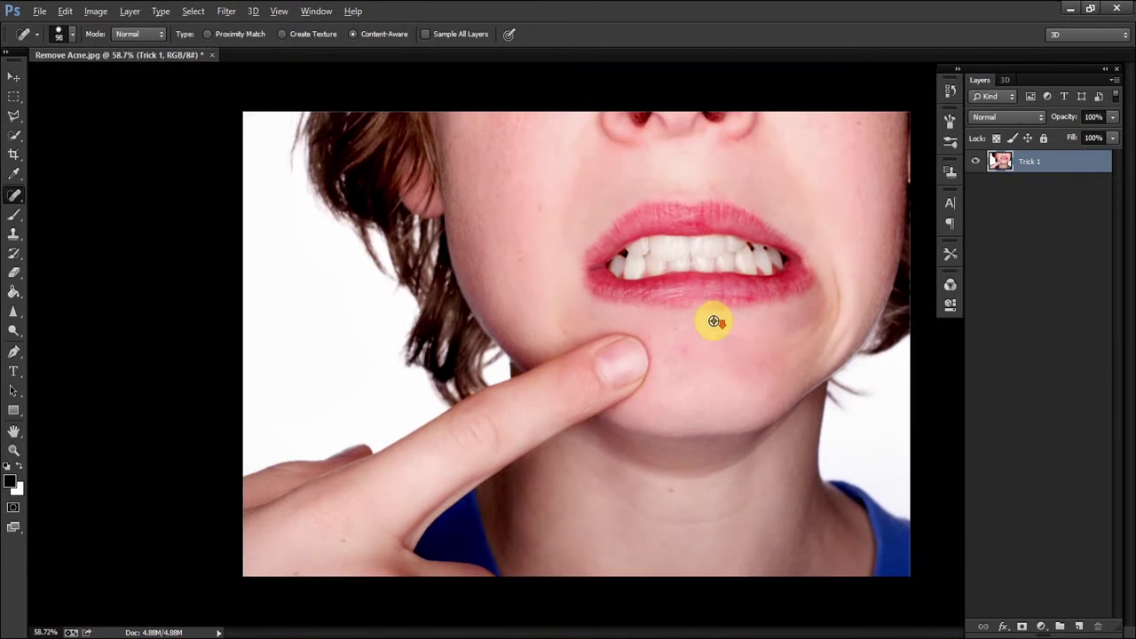
pyautogui.scroll(-1, 717, 324)
pyautogui.scroll(1, 723, 362)
pyautogui.click(713, 350)
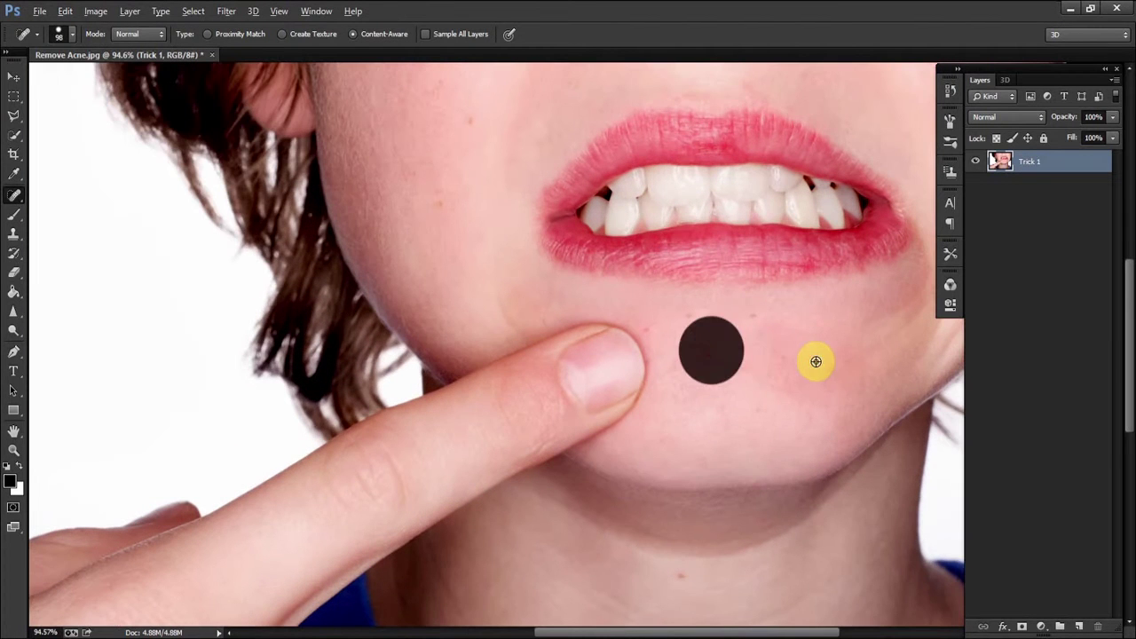
pyautogui.scroll(-1, 803, 357)
pyautogui.scroll(-1, 799, 352)
pyautogui.scroll(-1, 795, 352)
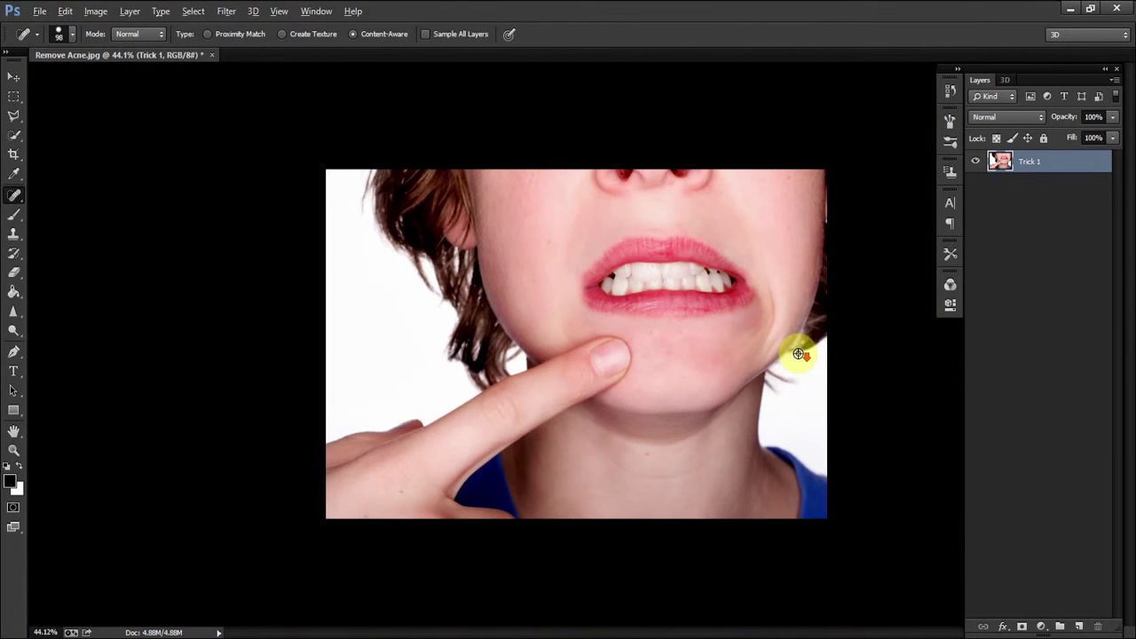
pyautogui.scroll(-1, 796, 353)
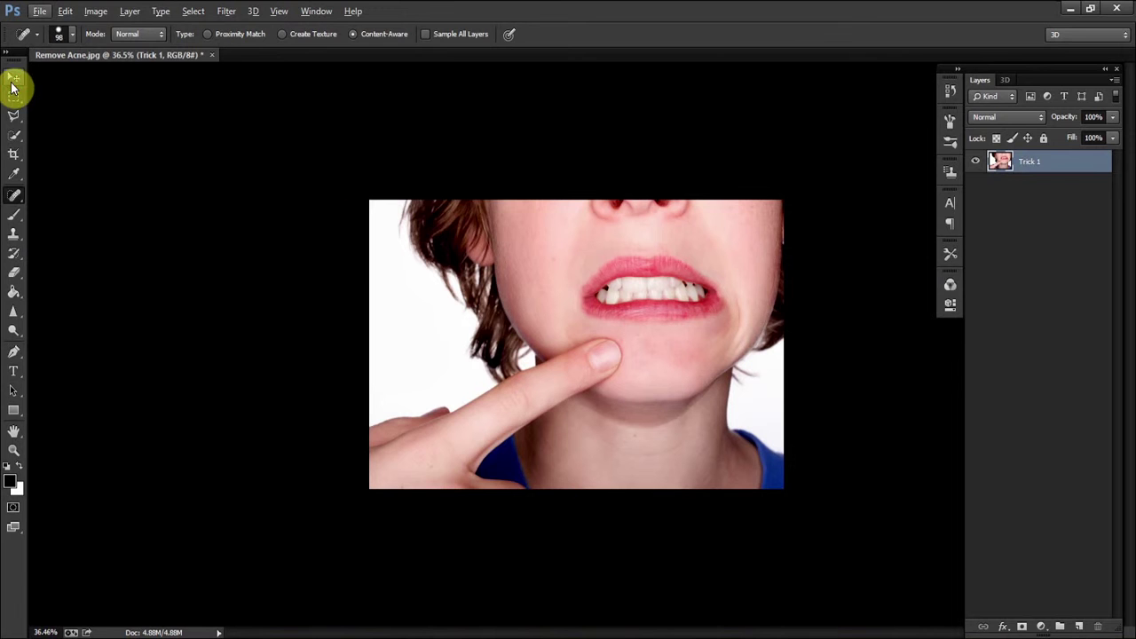
pyautogui.click(14, 78)
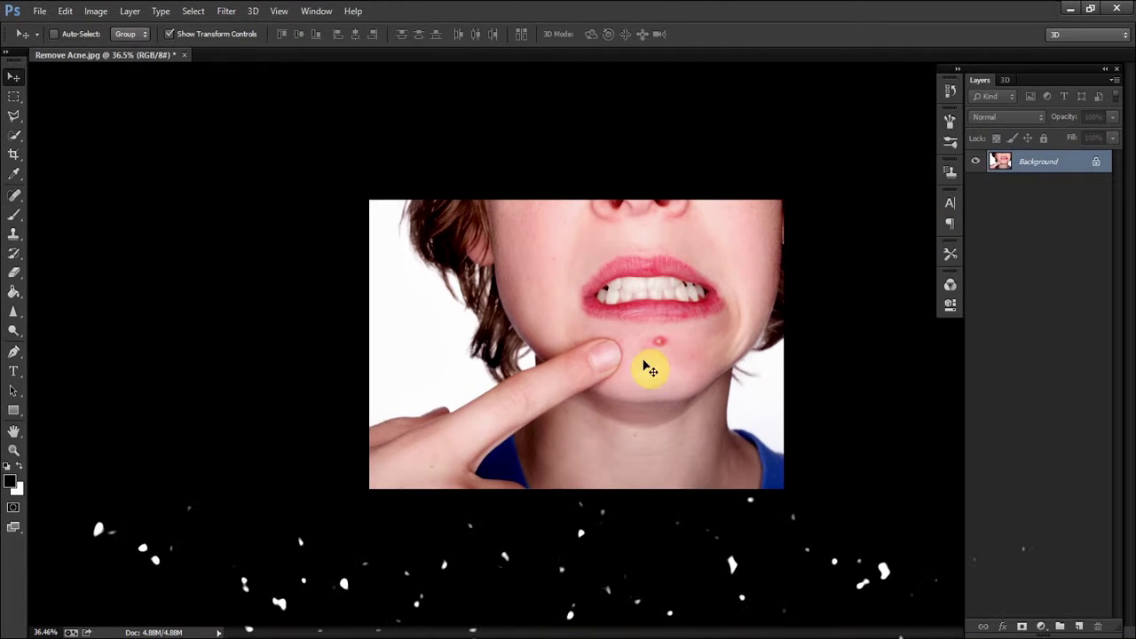
# - Turn the reverted Background into an editable layer named 'Trick 2'
pyautogui.doubleClick(1052, 170)
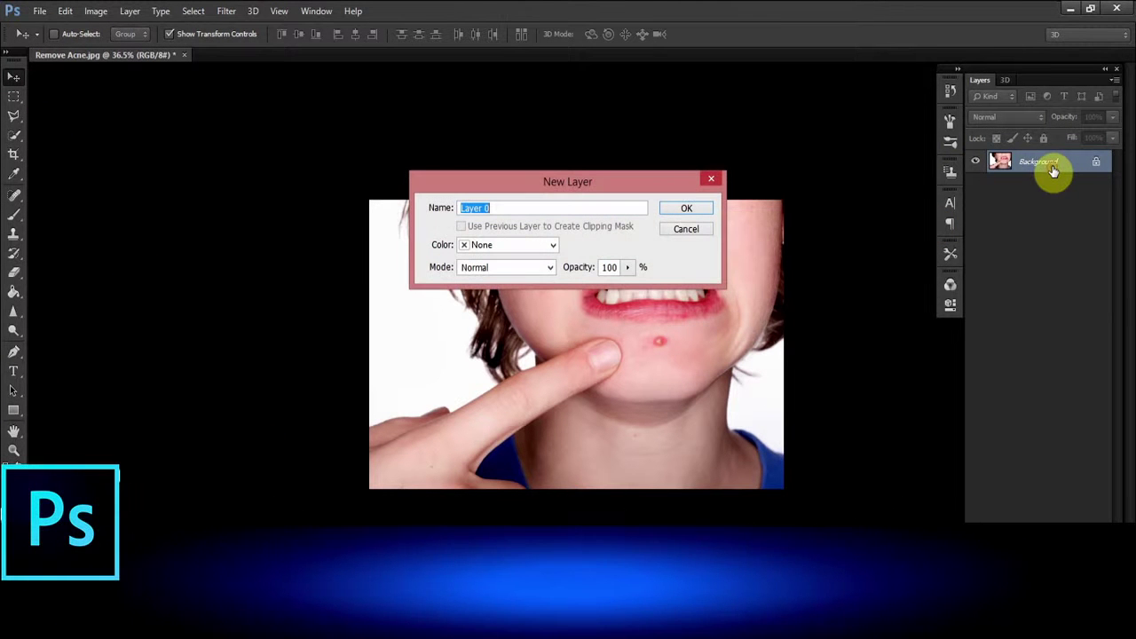
pyautogui.write('Tric')
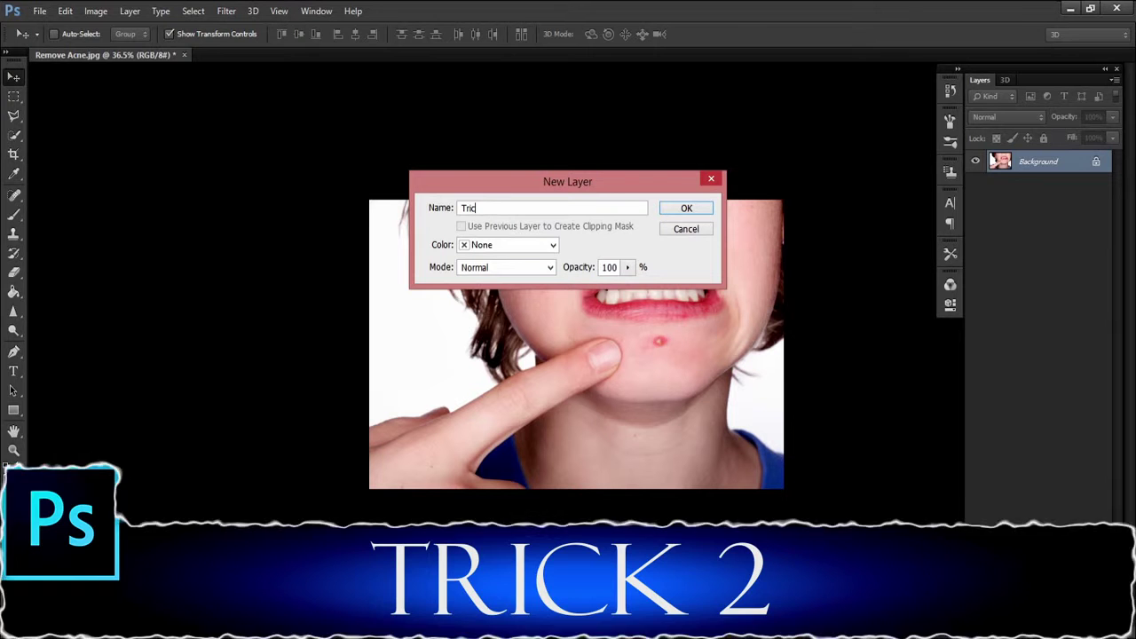
pyautogui.write('k 2')
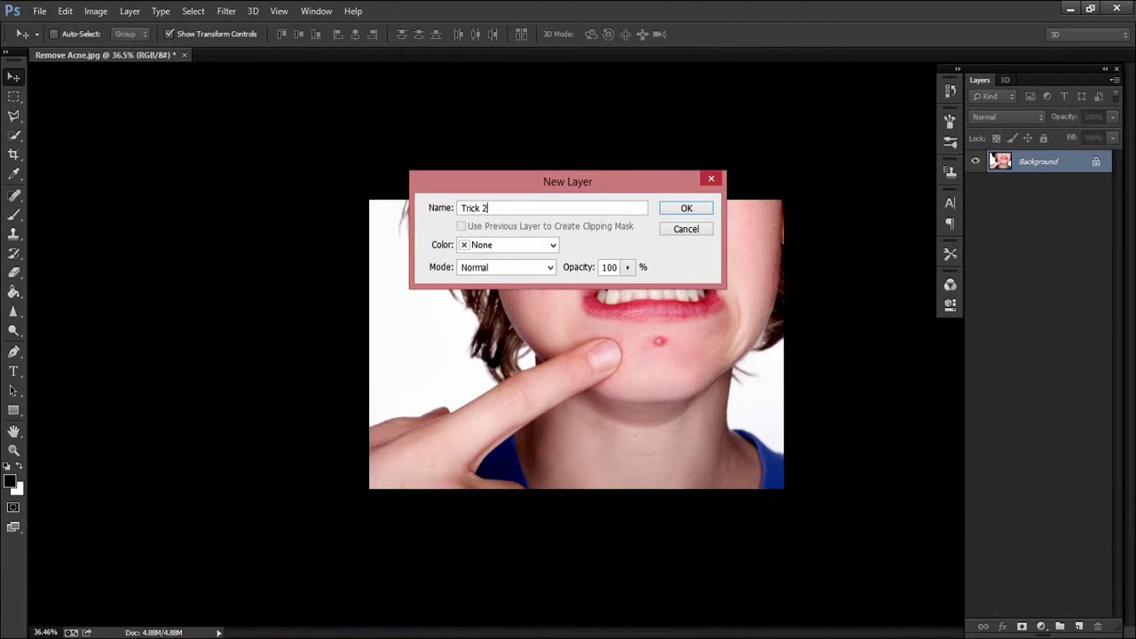
pyautogui.press('Return')
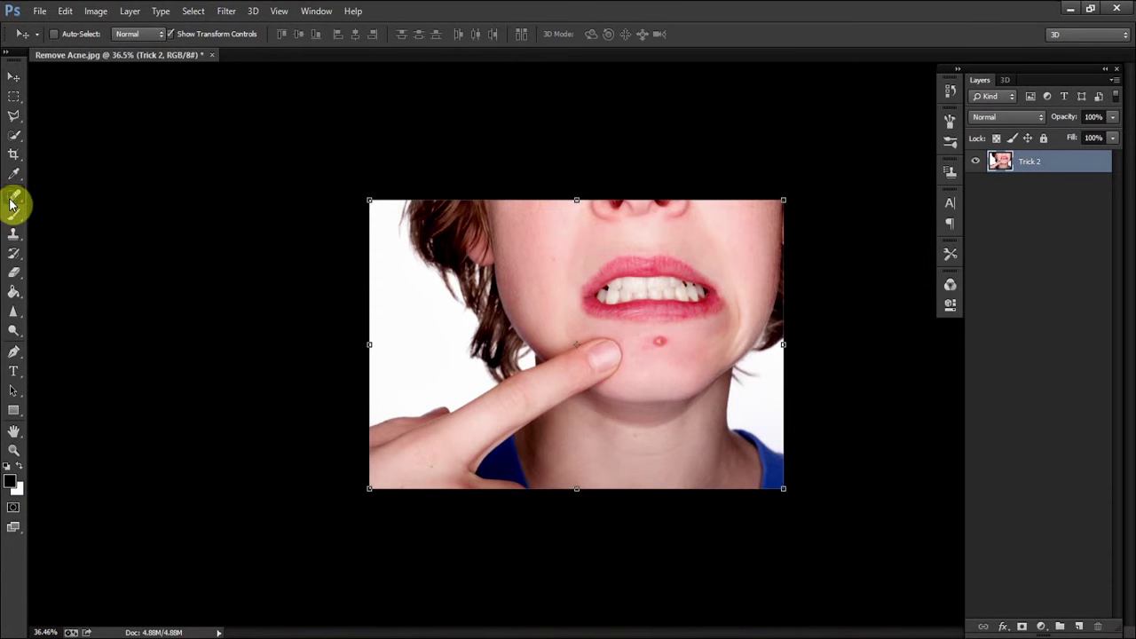
# - Select the Healing Brush Tool and zoom in on the chin pimple
pyautogui.moveTo(12, 205); pyautogui.dragTo(89, 215)
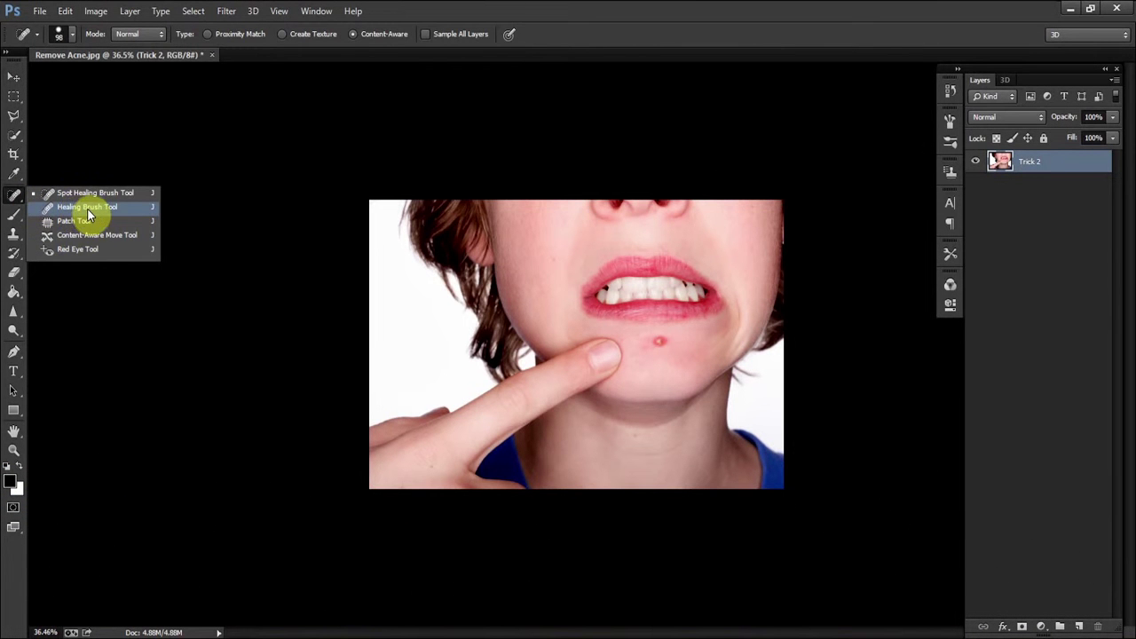
pyautogui.click(80, 213)
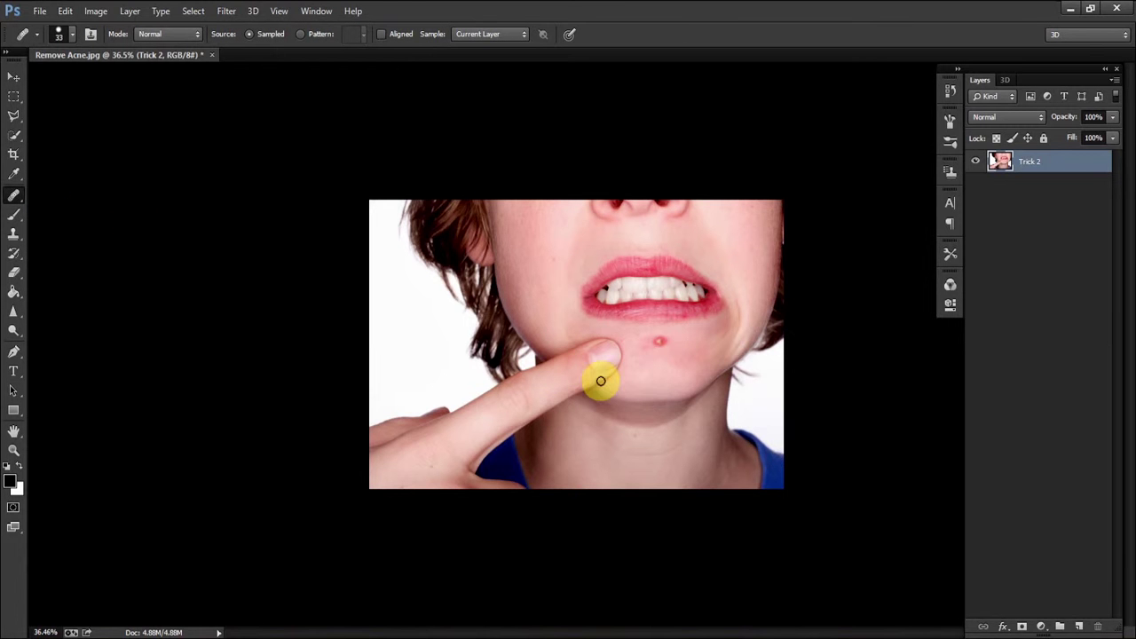
pyautogui.scroll(5, 681, 356)
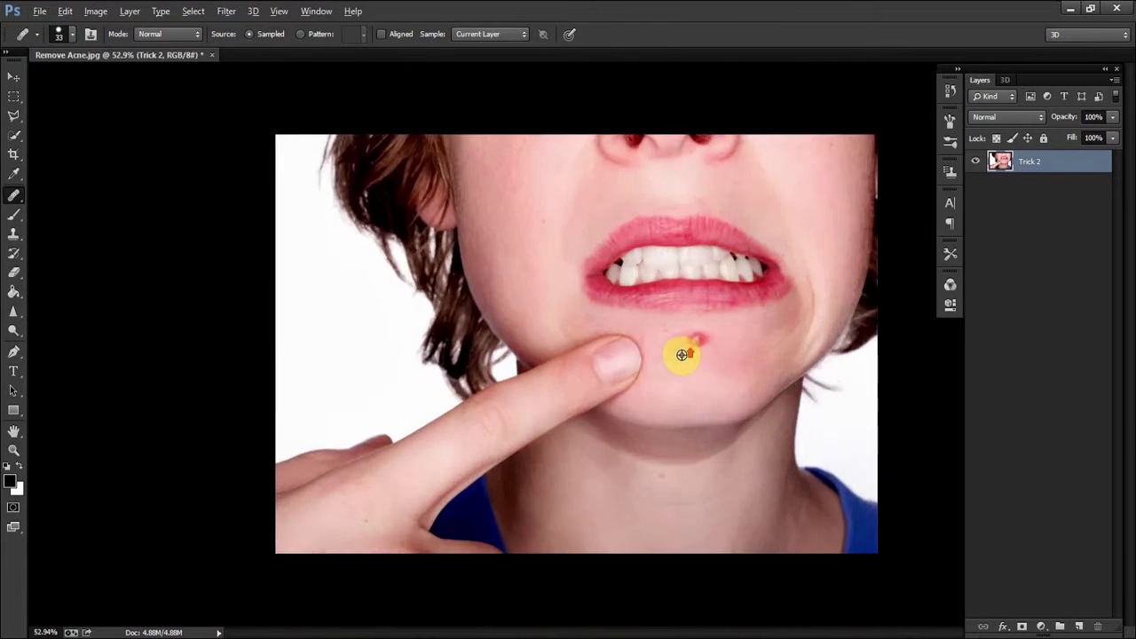
pyautogui.hscroll(3, 811, 375)
pyautogui.scroll(1, 814, 371)
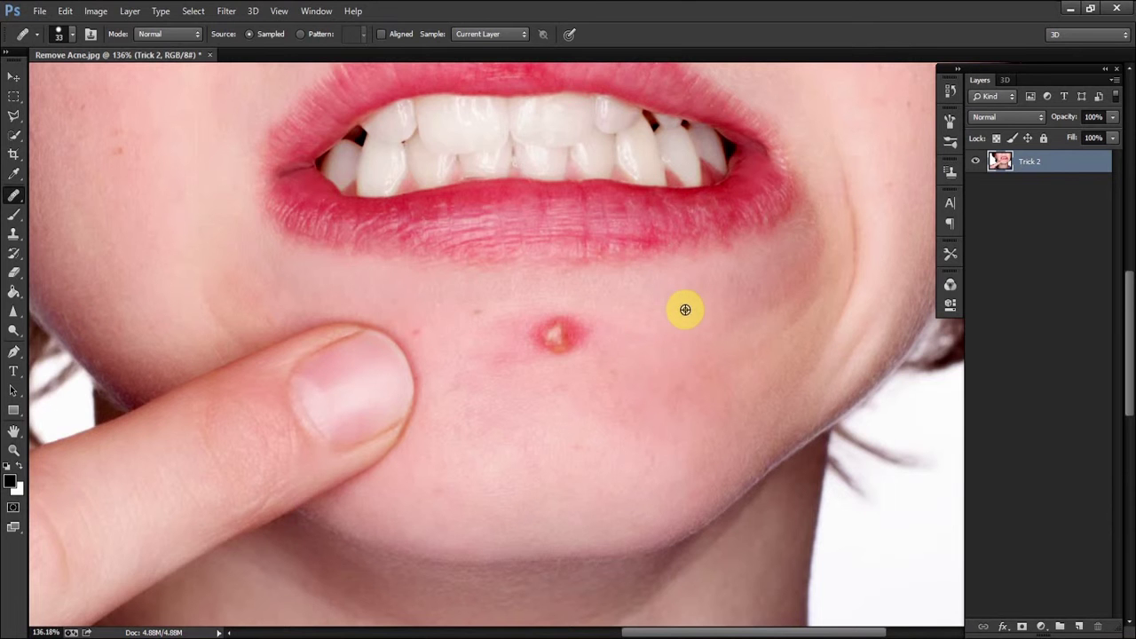
# - Sample nearby clear skin twice and paint it over the pimple until it blends, then zoom out
pyautogui.keyDown('alt'); pyautogui.click(685, 309); pyautogui.keyUp('alt')
pyautogui.moveTo(539, 329); pyautogui.dragTo(588, 338)
pyautogui.keyDown('alt'); pyautogui.click(653, 305); pyautogui.keyUp('alt')
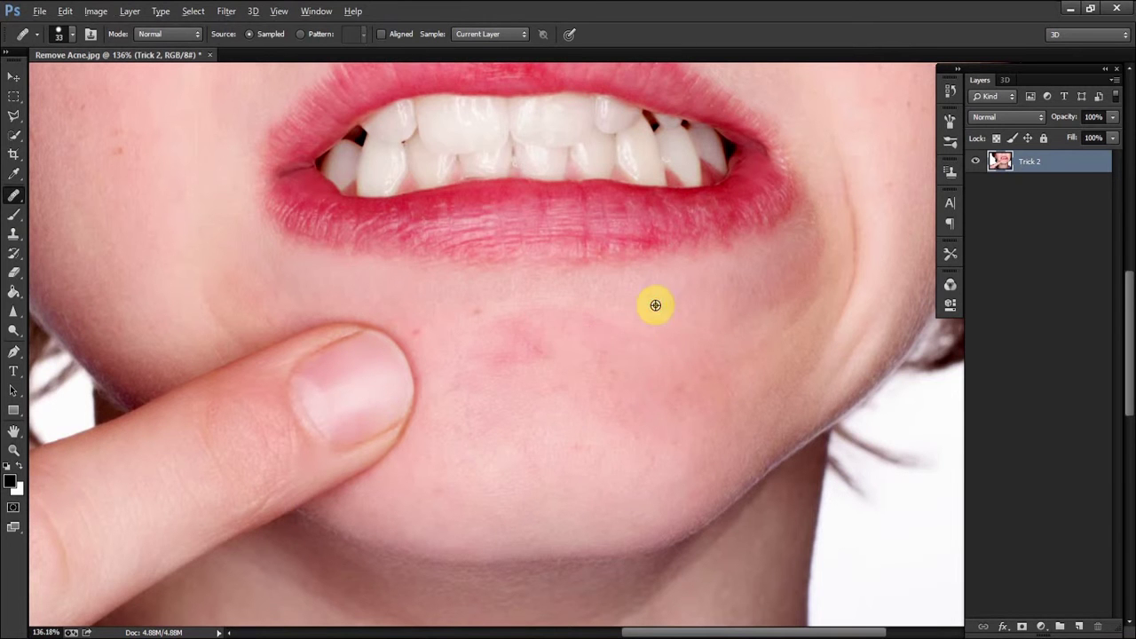
pyautogui.click(517, 330)
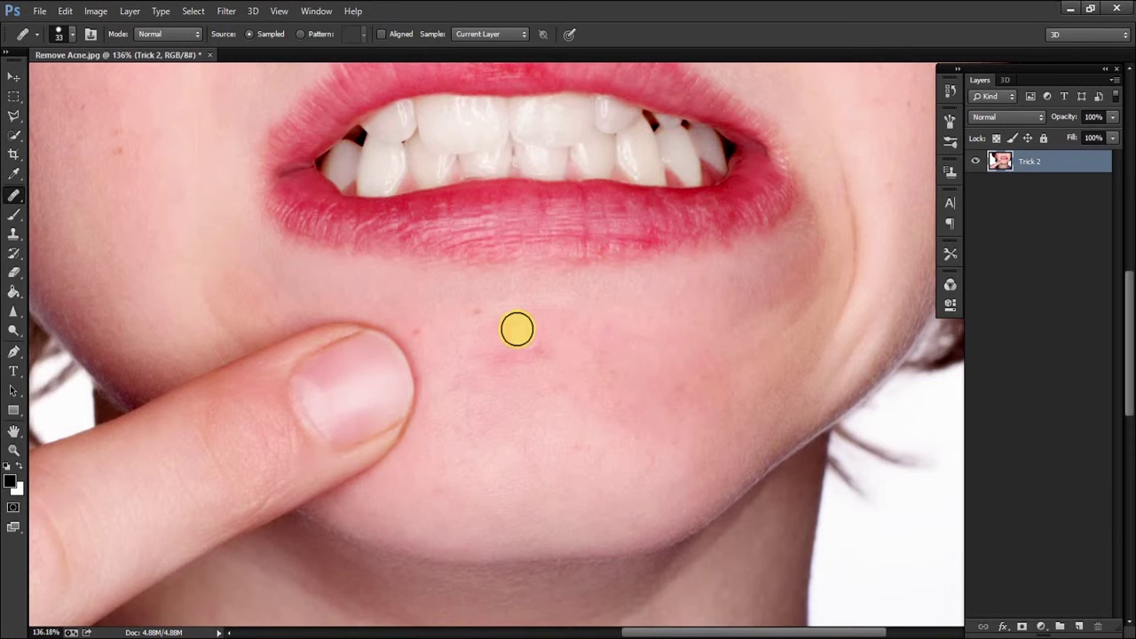
pyautogui.moveTo(513, 338)
pyautogui.mouseDown()
pyautogui.moveTo(538, 347)
pyautogui.moveTo(505, 353)
pyautogui.moveTo(499, 332)
pyautogui.moveTo(628, 314)
pyautogui.moveTo(498, 333)
pyautogui.moveTo(514, 357)
pyautogui.moveTo(594, 340)
pyautogui.mouseUp()
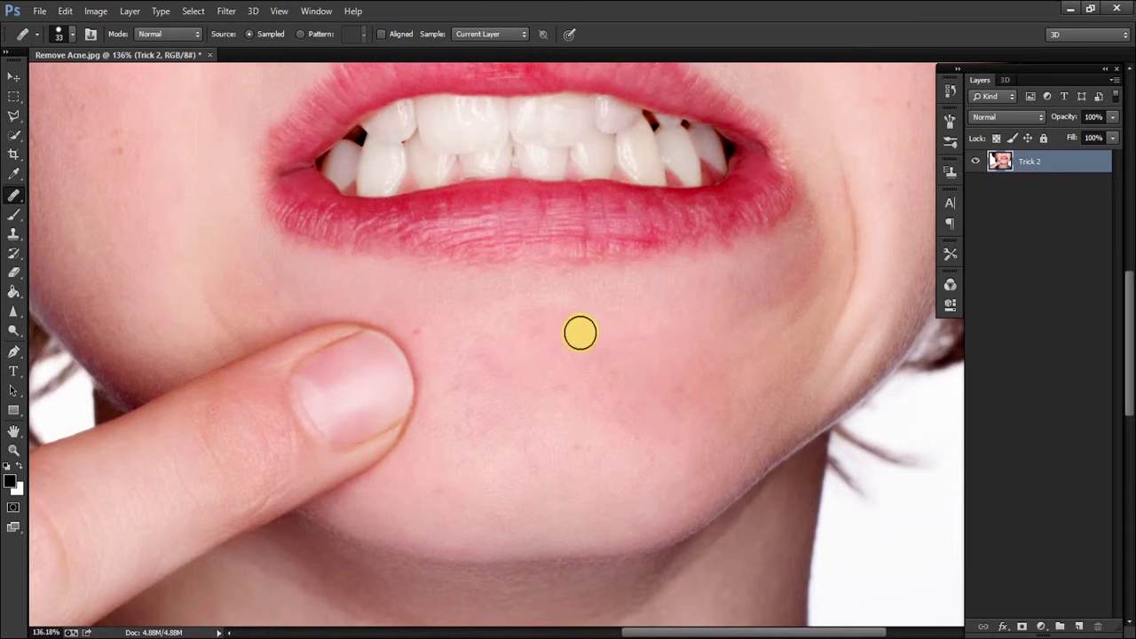
pyautogui.scroll(-2, 642, 322)
pyautogui.scroll(-3, 647, 323)
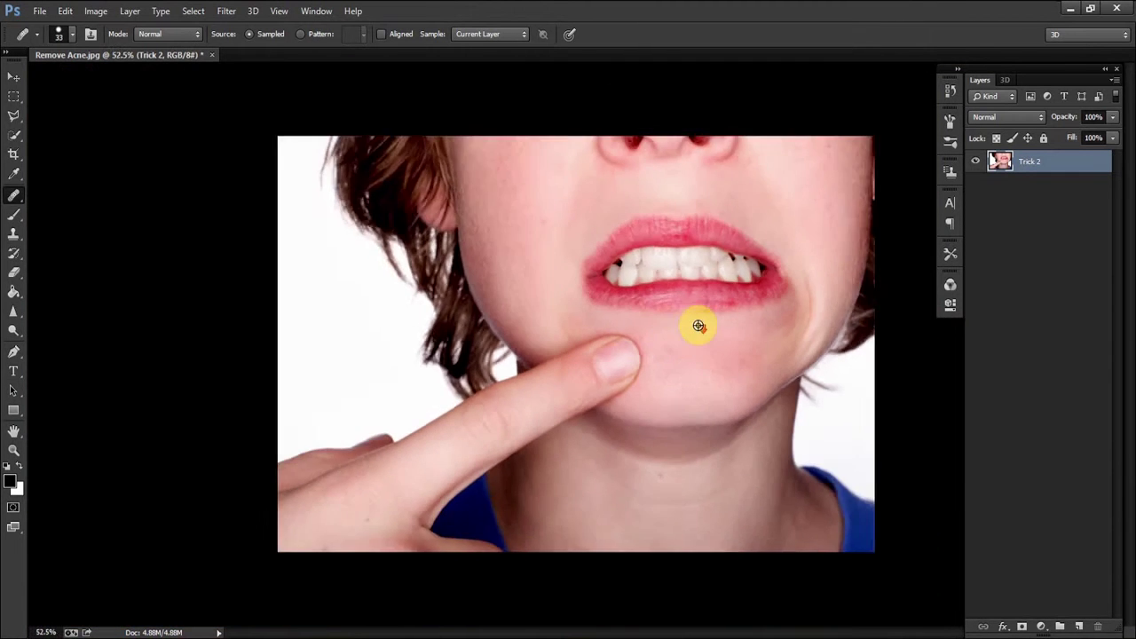
pyautogui.scroll(-2, 699, 325)
pyautogui.scroll(-1, 697, 326)
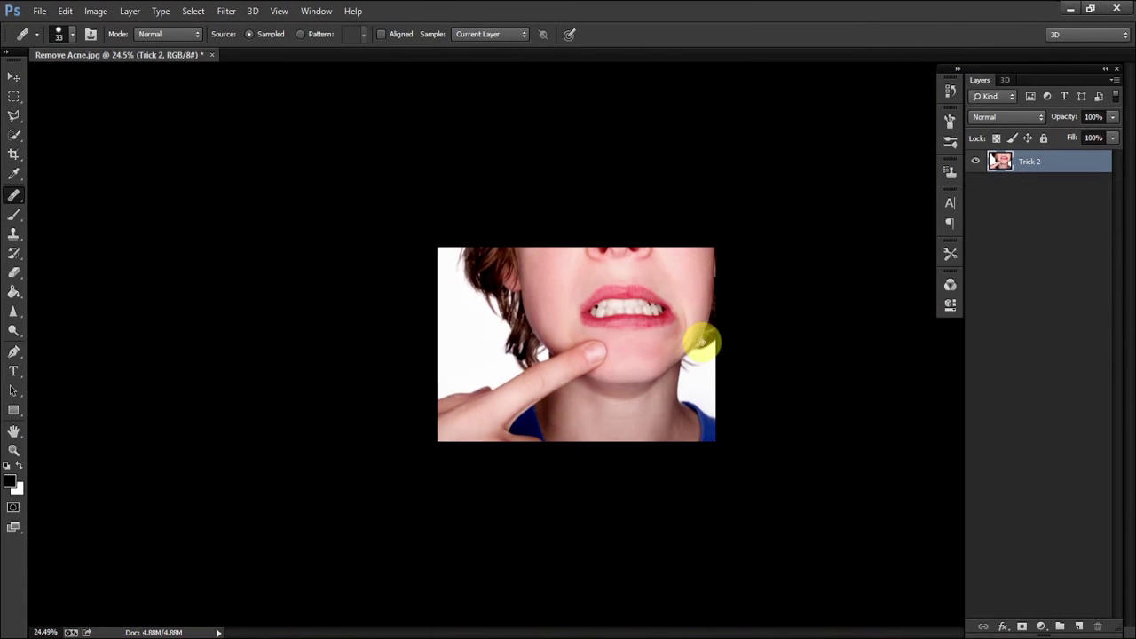
# - Make the reverted Background an editable layer named 'Trick 3' and zoom in
pyautogui.click(16, 79)
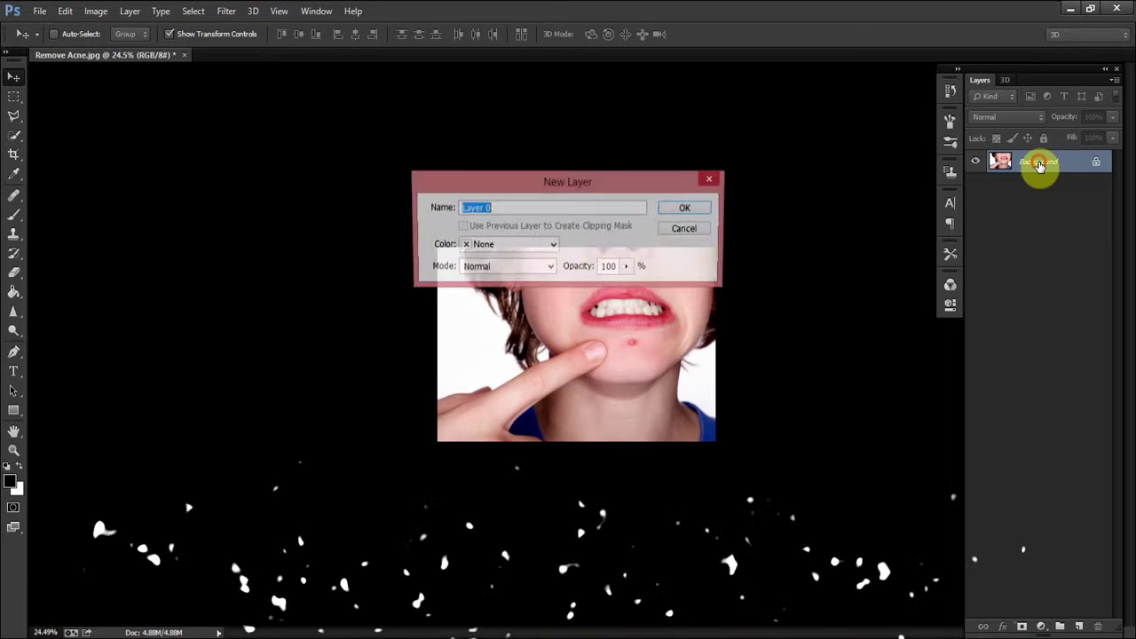
pyautogui.write('Tr')
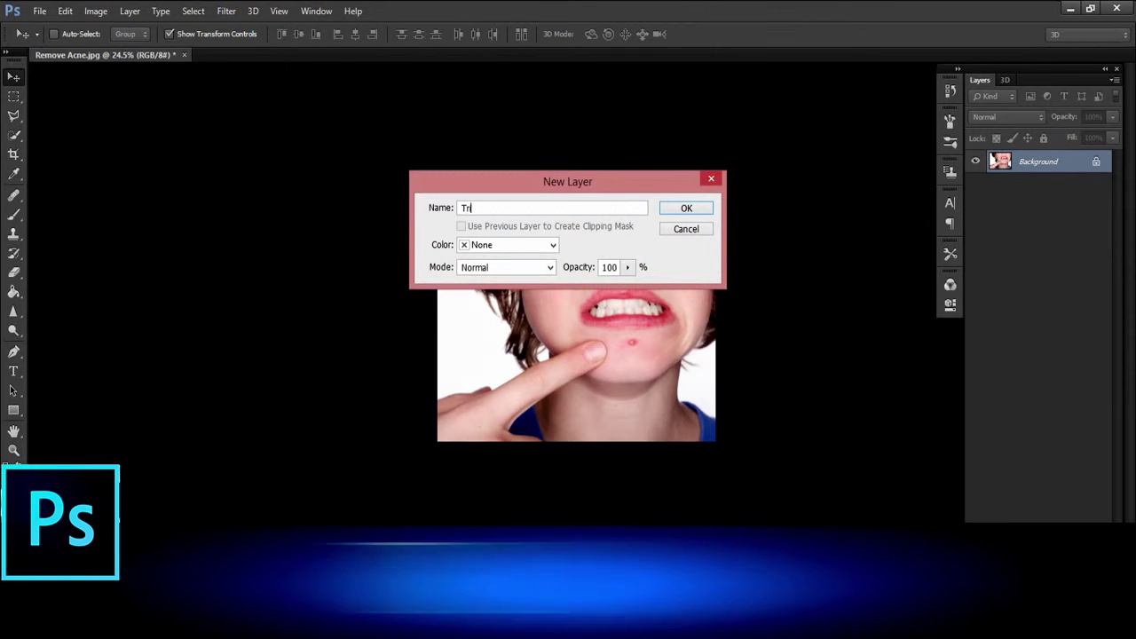
pyautogui.write('ick 3')
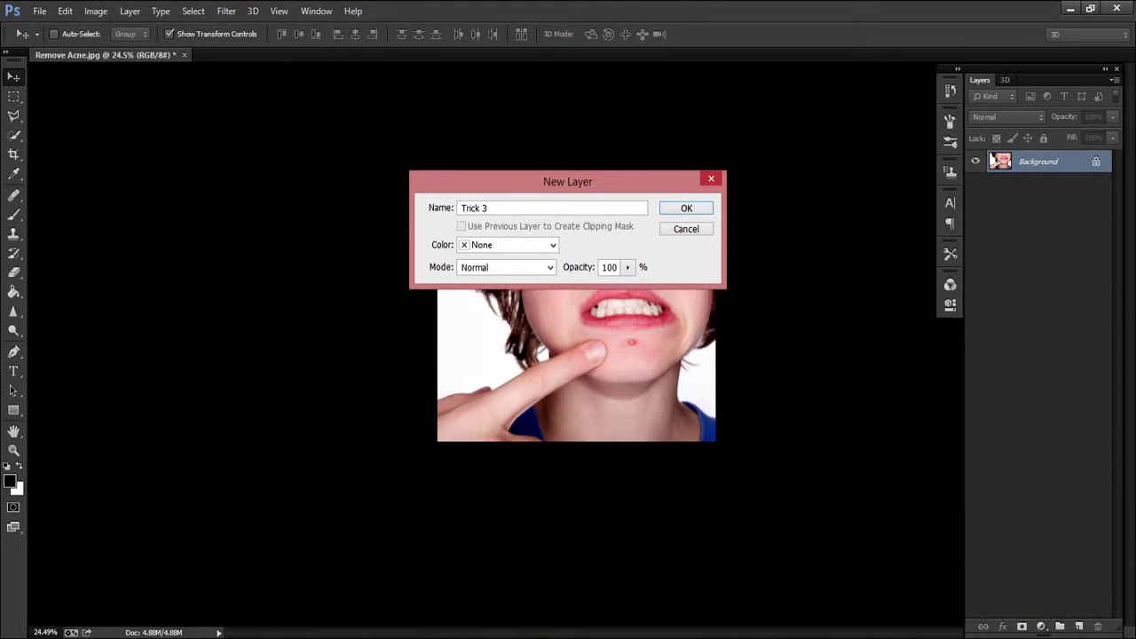
pyautogui.press('Return')
pyautogui.scroll(5, 610, 406)
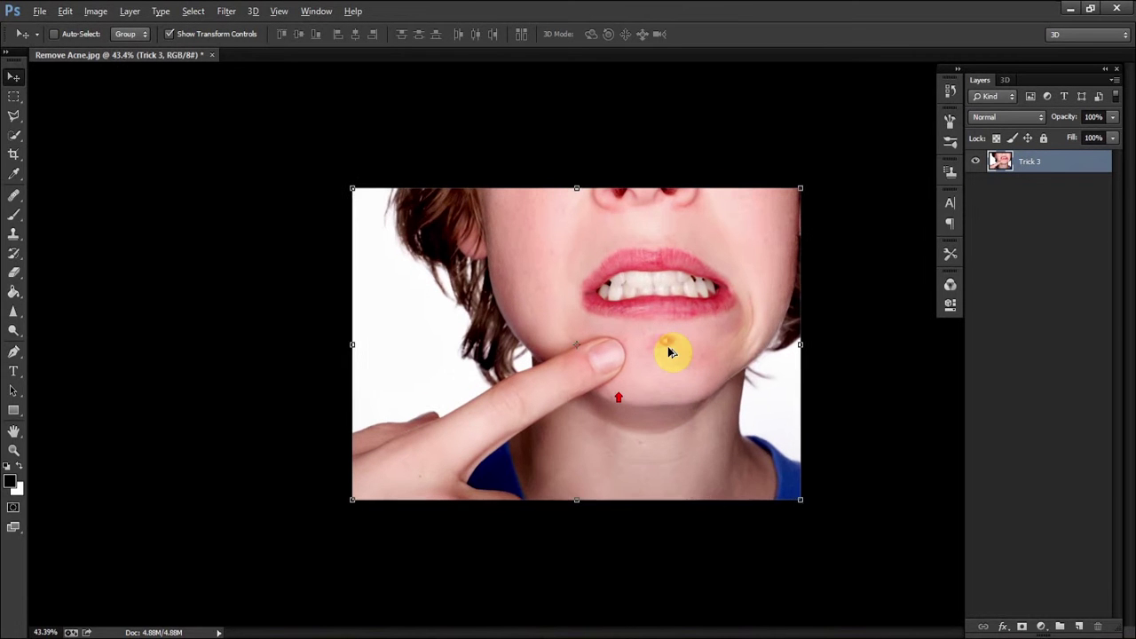
pyautogui.rightClick(16, 200)
# - With the Patch Tool, patch the chin pimple using clear skin to its right, then deselect
pyautogui.click(71, 222)
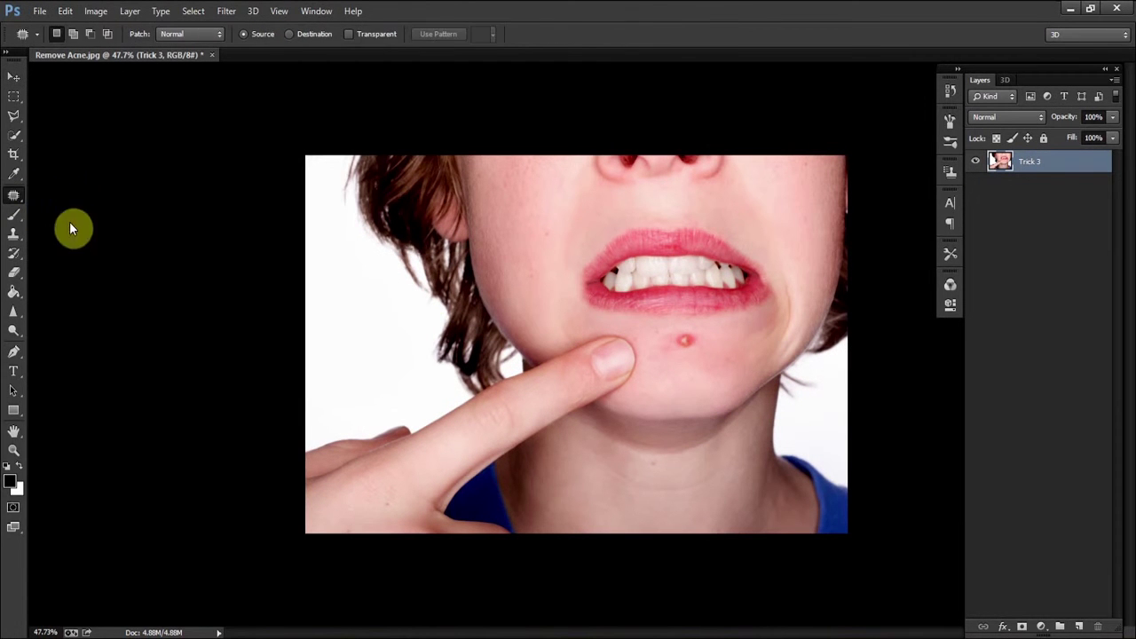
pyautogui.rightClick(15, 197)
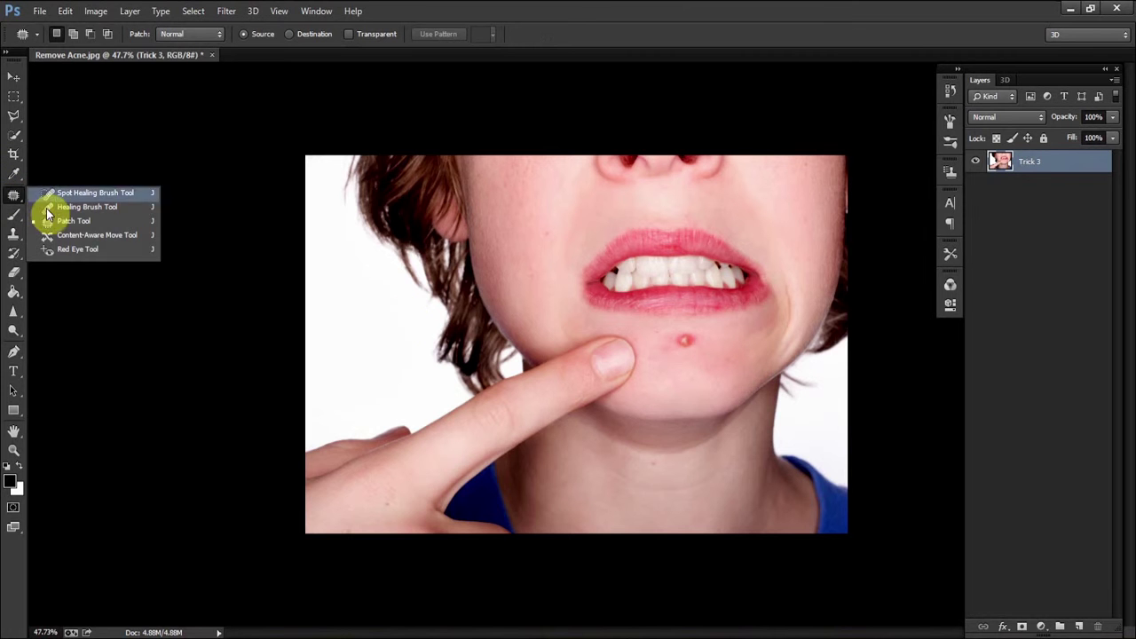
pyautogui.click(61, 222)
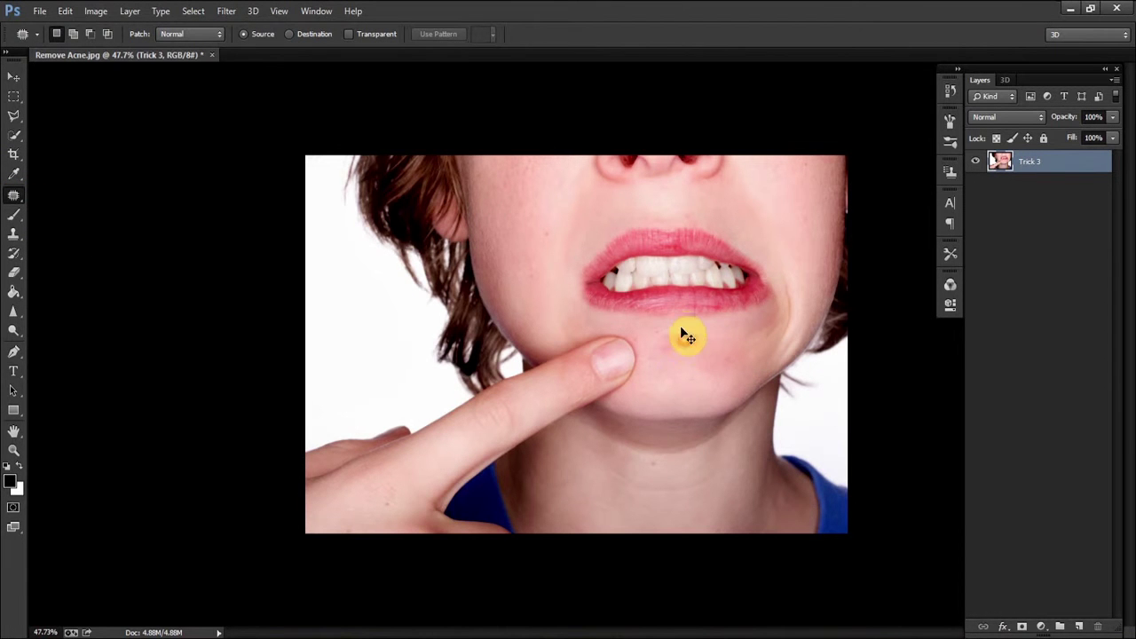
pyautogui.scroll(1, 692, 342)
pyautogui.scroll(1, 701, 345)
pyautogui.scroll(1, 787, 349)
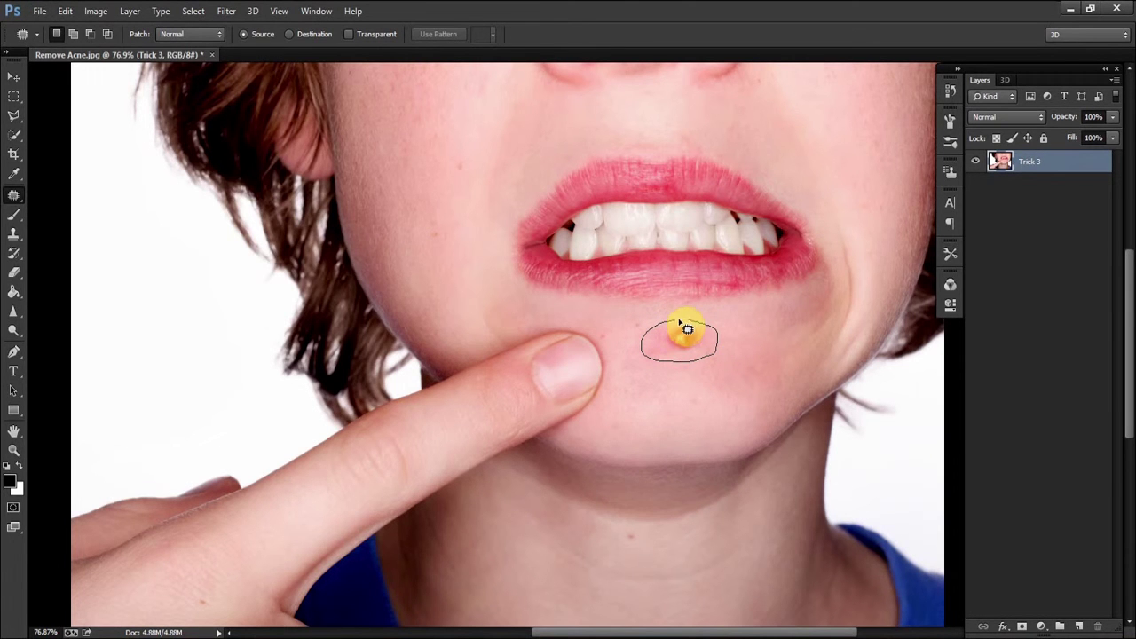
pyautogui.moveTo(679, 330)
pyautogui.mouseDown()
pyautogui.moveTo(735, 333)
pyautogui.moveTo(750, 317)
pyautogui.mouseUp()
pyautogui.hotkey('ctrl', 'd')
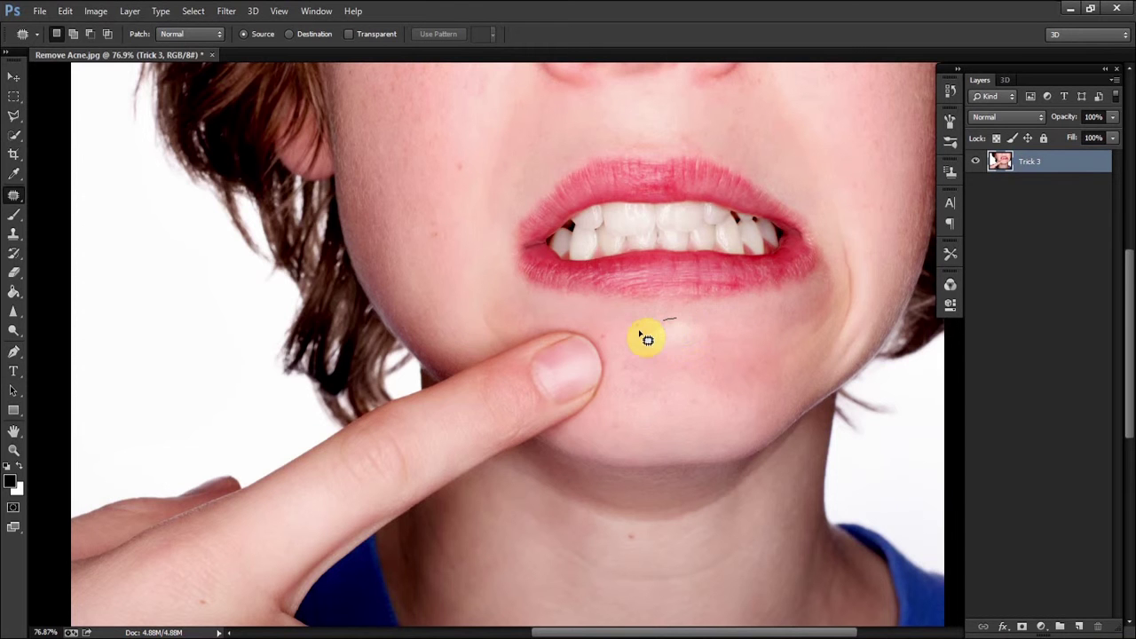
# - Patch the leftover blemish spots on the chin, deselect, and zoom out
pyautogui.moveTo(676, 325); pyautogui.dragTo(725, 325)
pyautogui.click(663, 362)
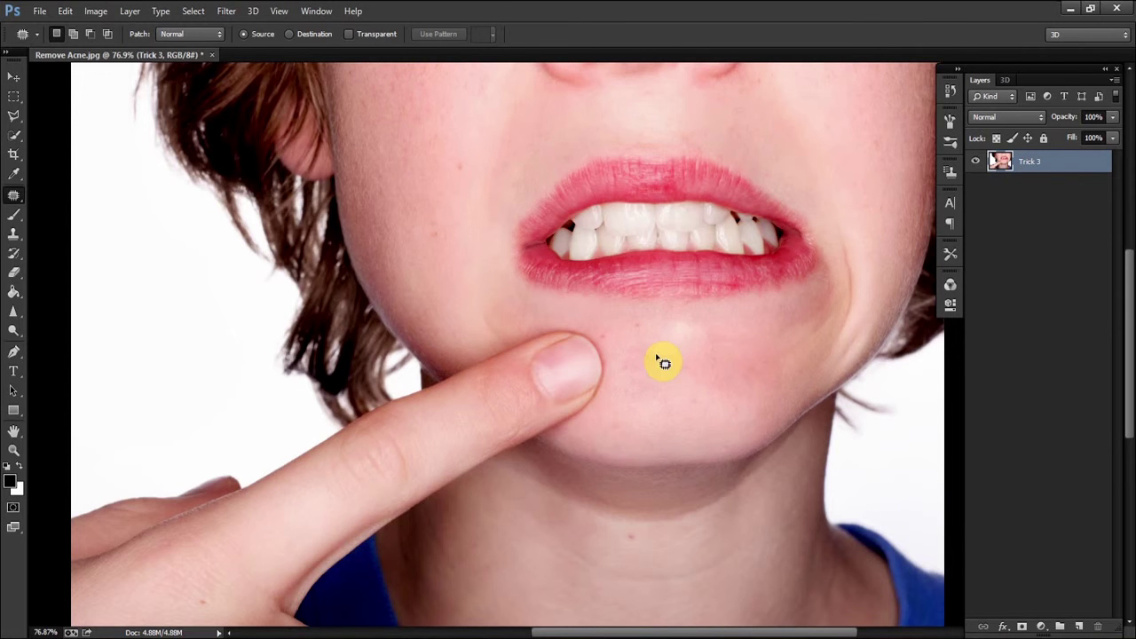
pyautogui.moveTo(642, 340)
pyautogui.mouseDown()
pyautogui.moveTo(674, 357)
pyautogui.moveTo(661, 364)
pyautogui.moveTo(722, 339)
pyautogui.moveTo(711, 330)
pyautogui.mouseUp()
pyautogui.hotkey('ctrl', 'd')
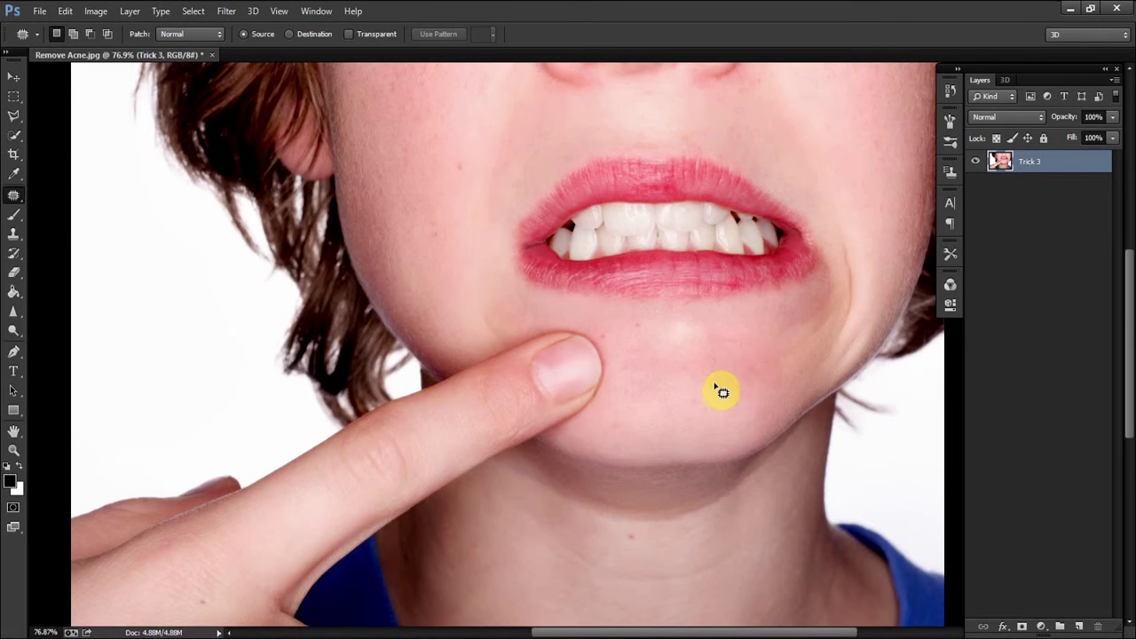
pyautogui.scroll(-2, 726, 375)
pyautogui.scroll(-1, 725, 359)
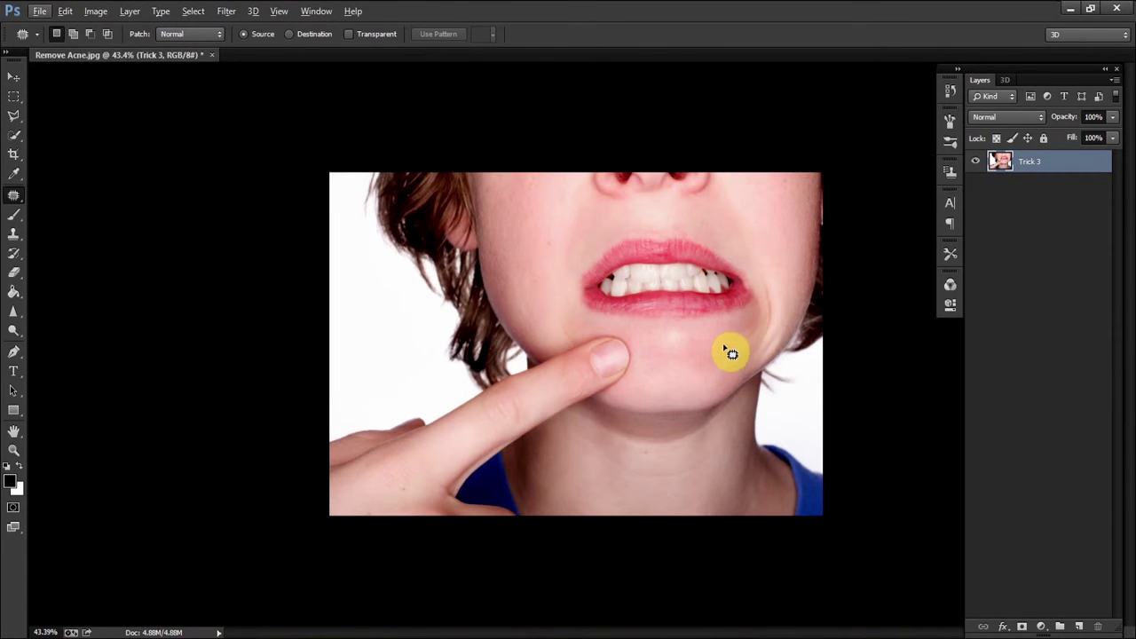
# - Convert the reverted Background into an editable layer named 'Trick 4'
pyautogui.scroll(-1, 730, 352)
pyautogui.click(13, 81)
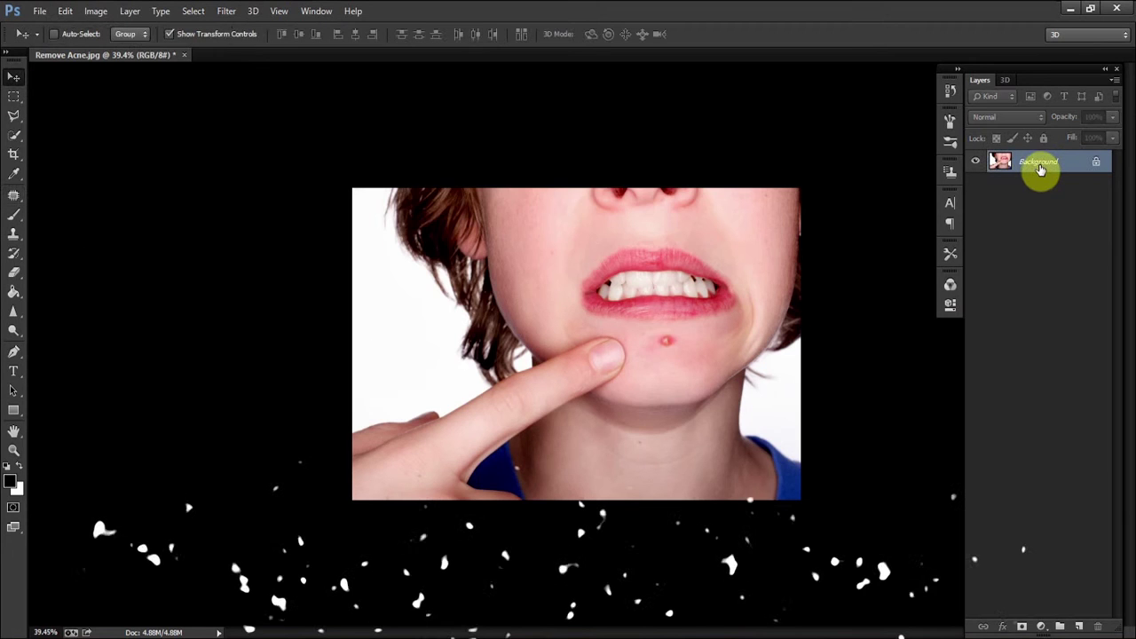
pyautogui.doubleClick(1040, 164)
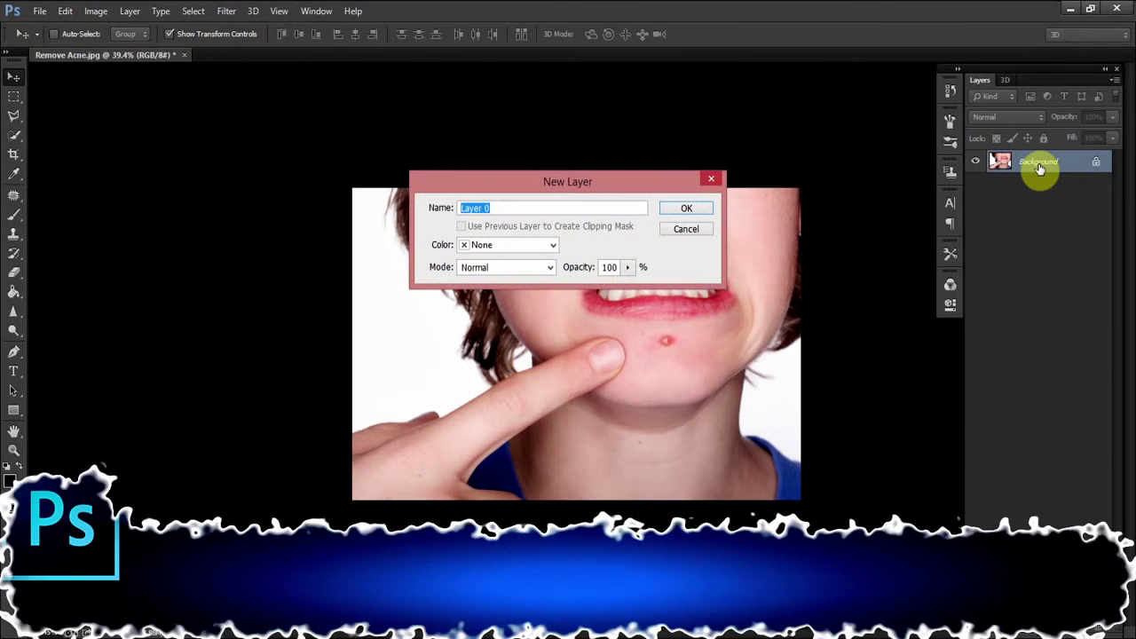
pyautogui.write('Trick')
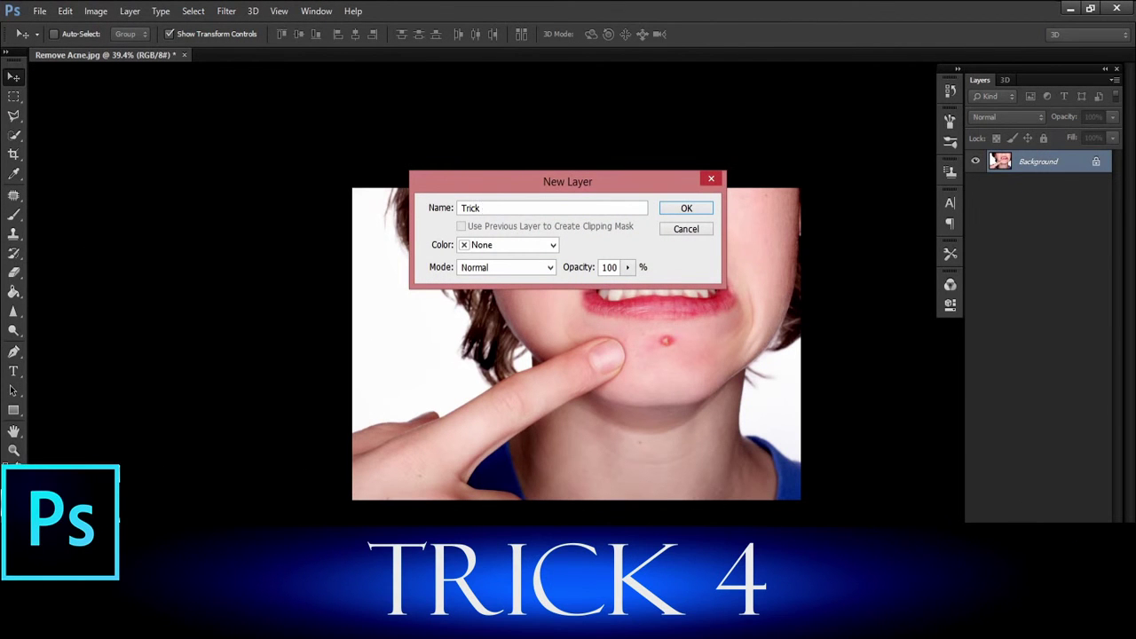
pyautogui.write(' 4')
pyautogui.press('Return')
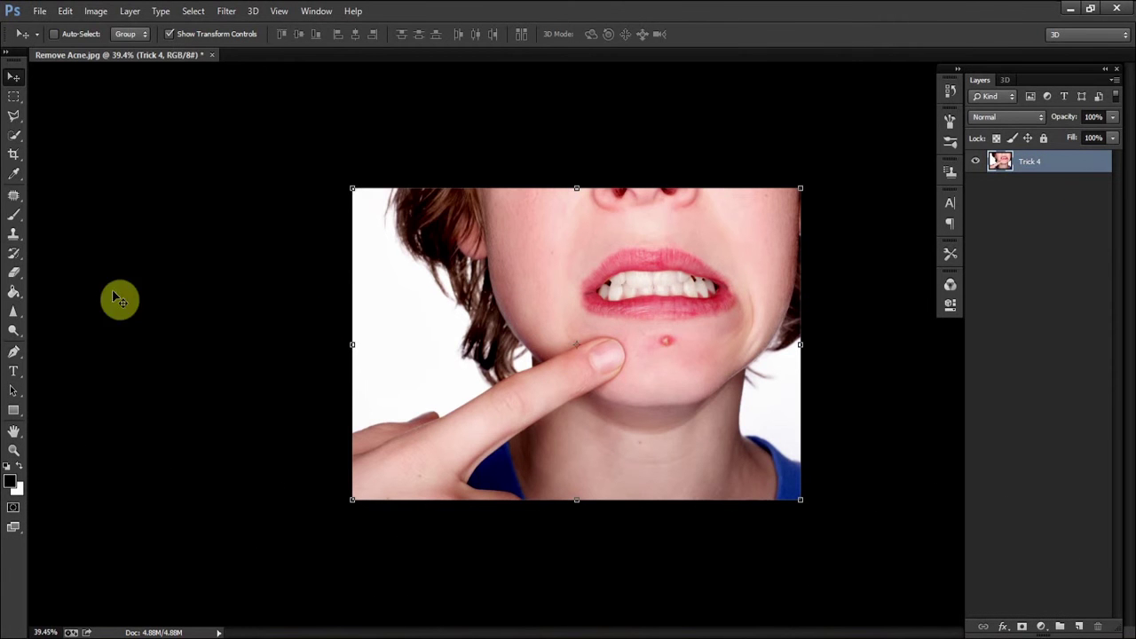
# - Select the Clone Stamp Tool, zoom in on the chin, and set an 80 px, 0% hardness brush
pyautogui.click(13, 233)
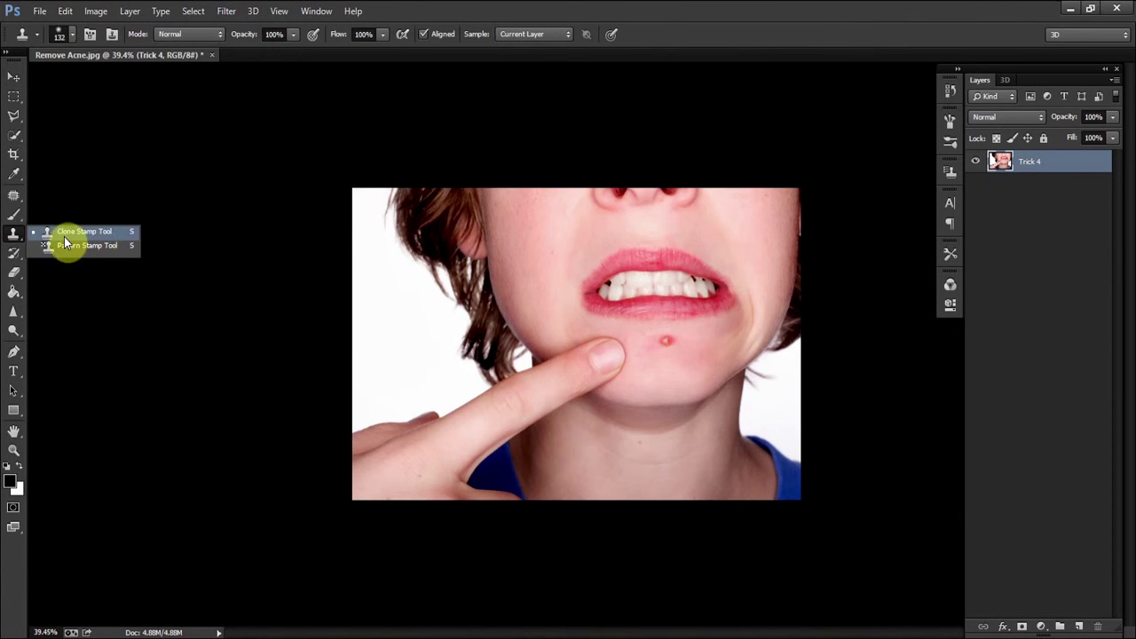
pyautogui.click(72, 232)
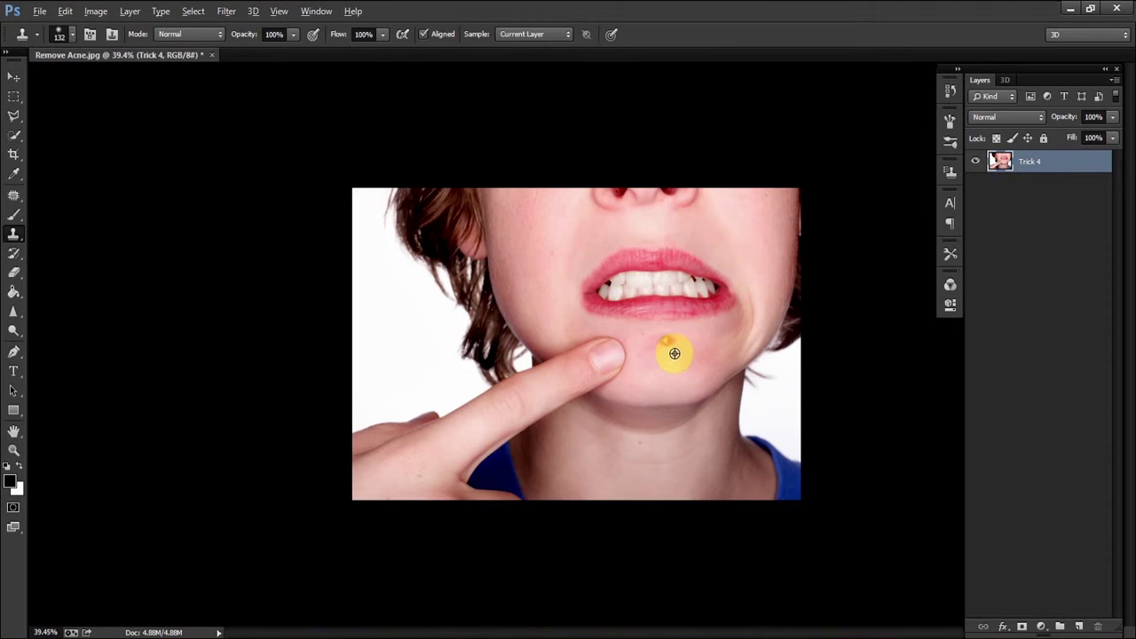
pyautogui.keyDown('alt'); pyautogui.scroll(3, 745, 355); pyautogui.keyUp('alt')
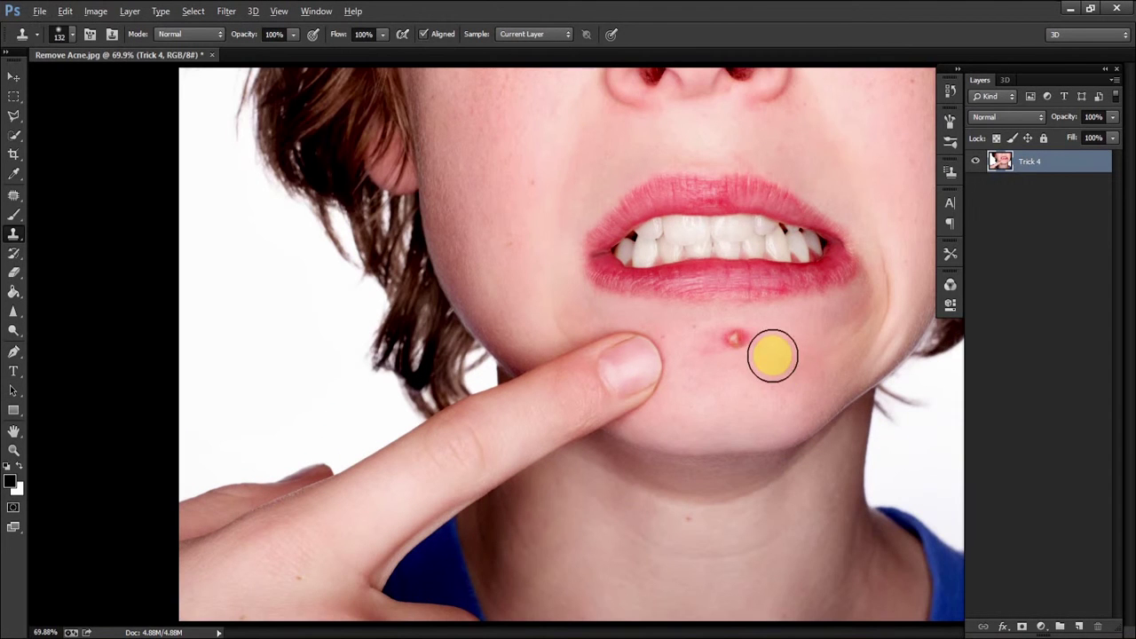
pyautogui.keyDown('alt'); pyautogui.scroll(2, 772, 354); pyautogui.keyUp('alt')
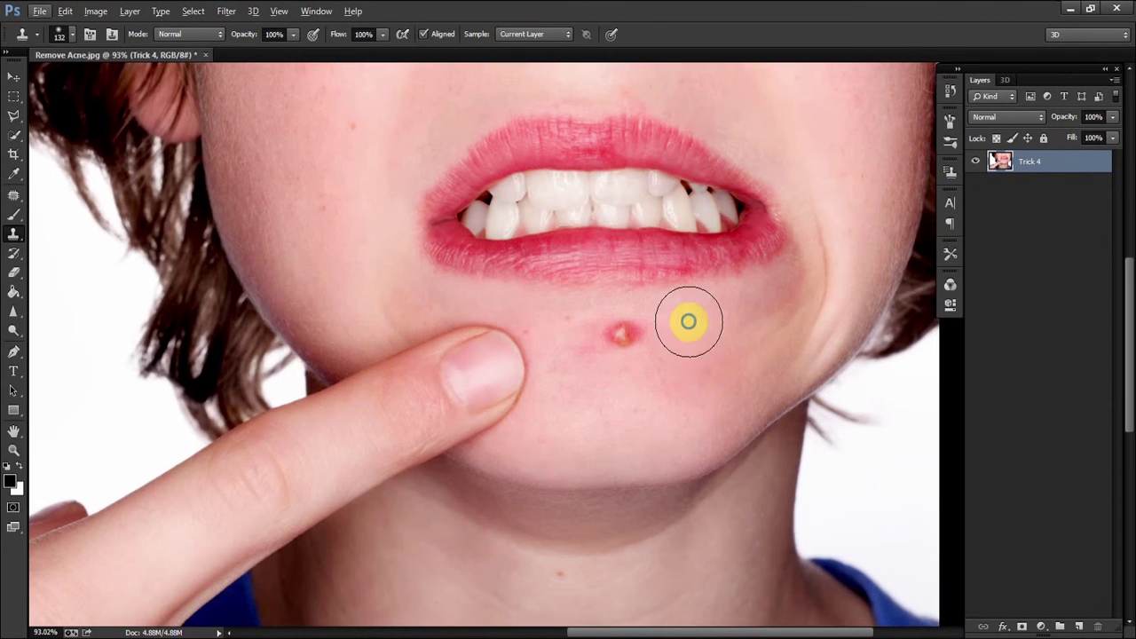
pyautogui.rightClick(690, 322)
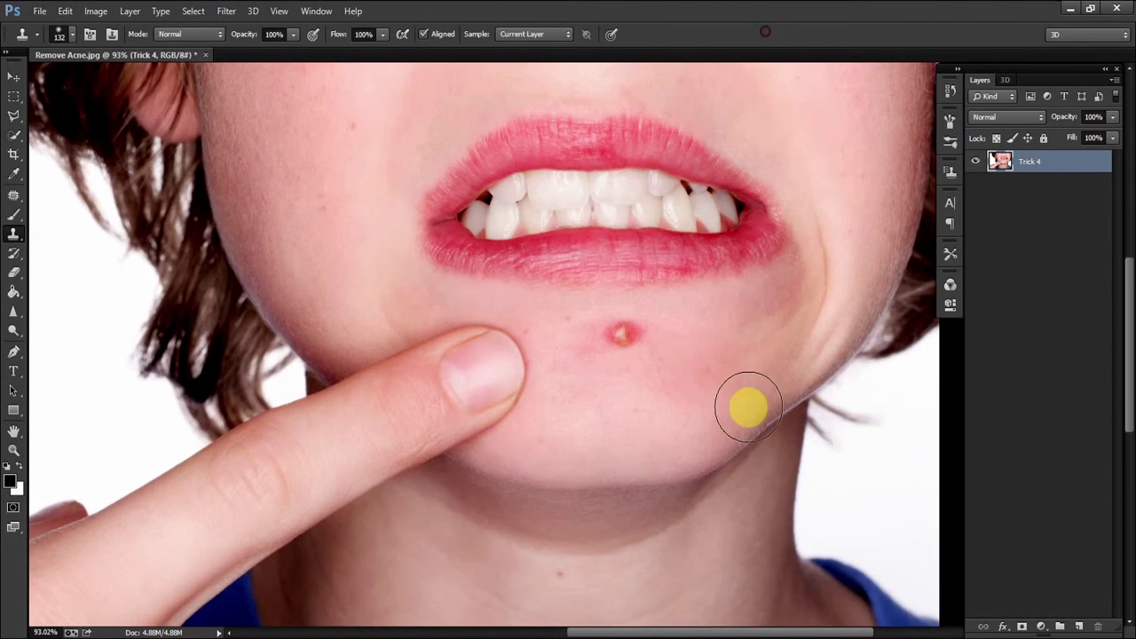
pyautogui.rightClick(748, 407)
pyautogui.click(847, 441)
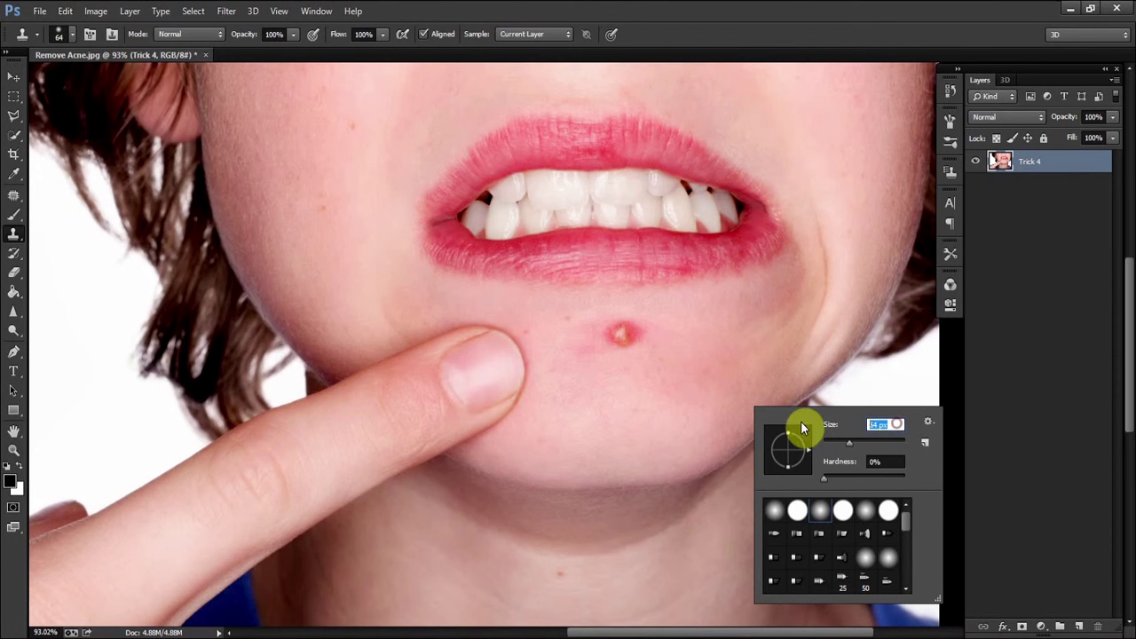
pyautogui.write('80')
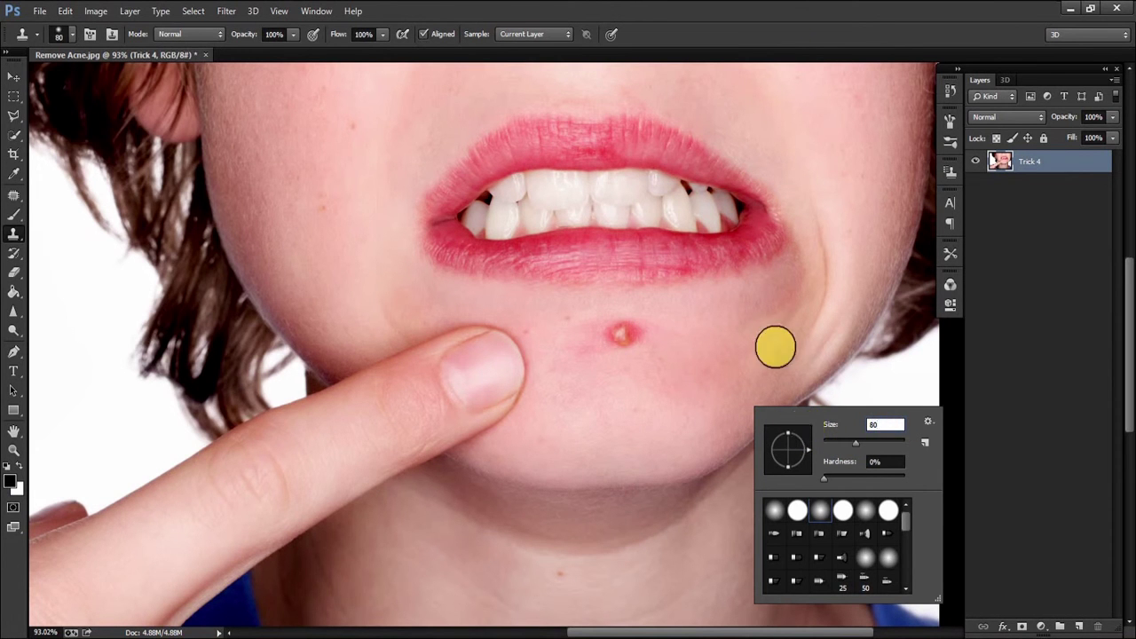
pyautogui.press('Return')
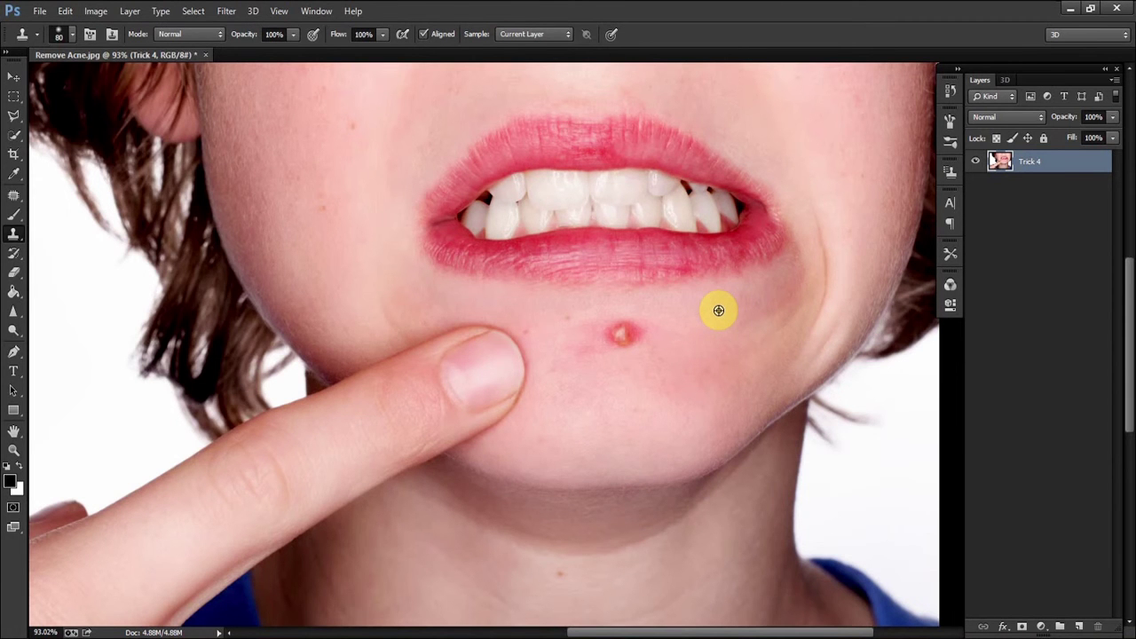
# - Sample clear skin beside the pimple and stamp it over the blemish repeatedly
pyautogui.click(619, 336)
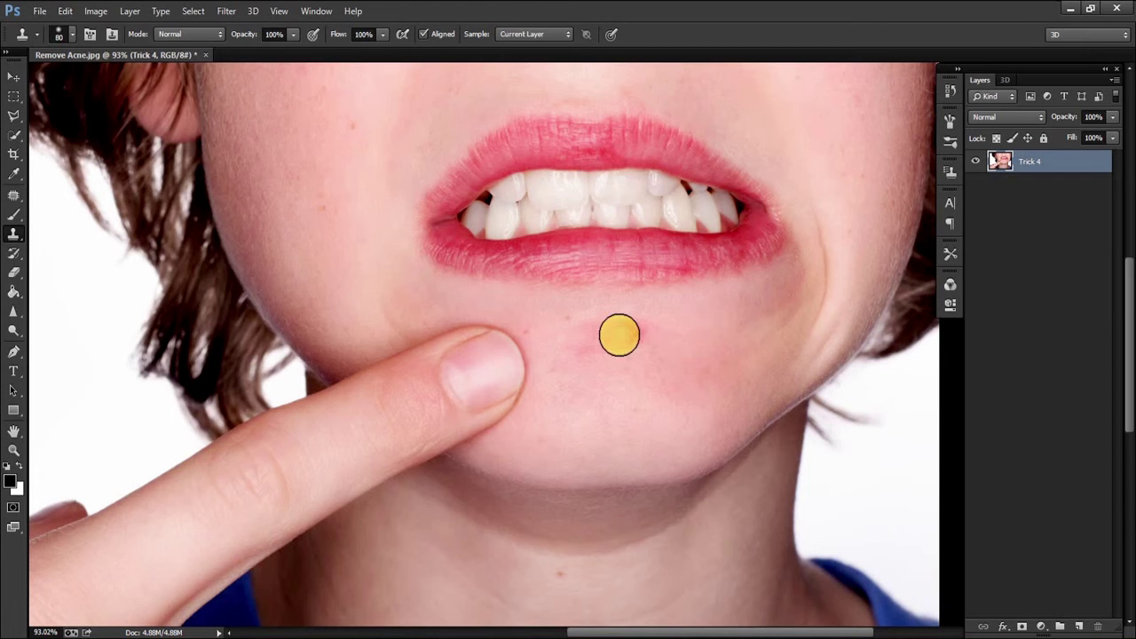
pyautogui.keyDown('alt'); pyautogui.click(700, 311); pyautogui.keyUp('alt')
pyautogui.click(660, 322)
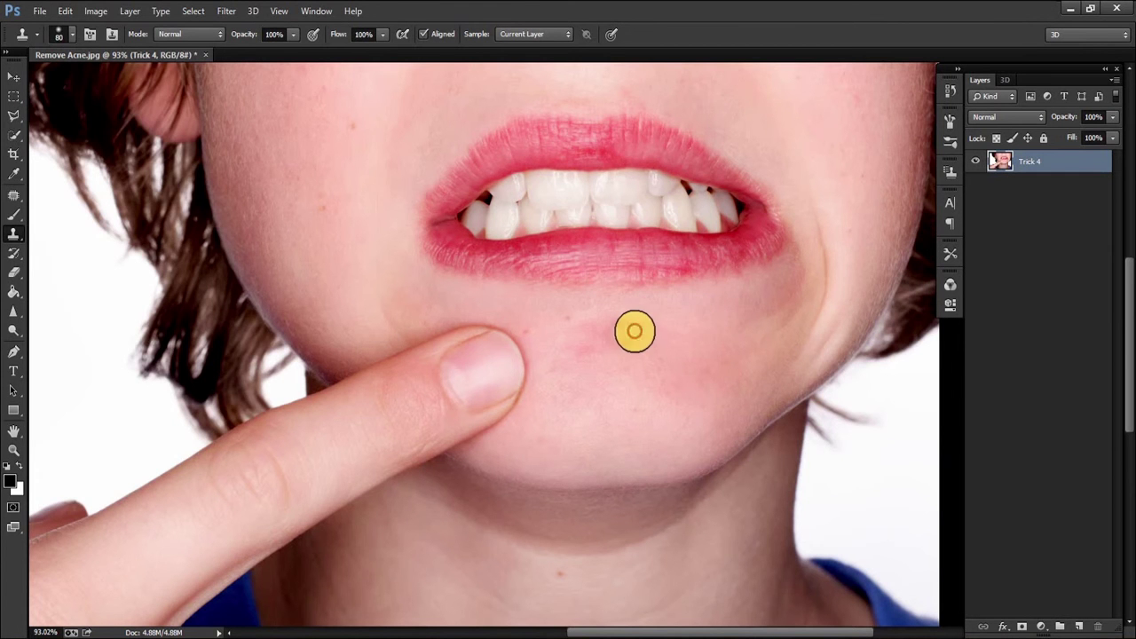
pyautogui.moveTo(626, 331); pyautogui.dragTo(608, 335)
pyautogui.keyDown('alt'); pyautogui.click(687, 314); pyautogui.keyUp('alt')
pyautogui.click(598, 335)
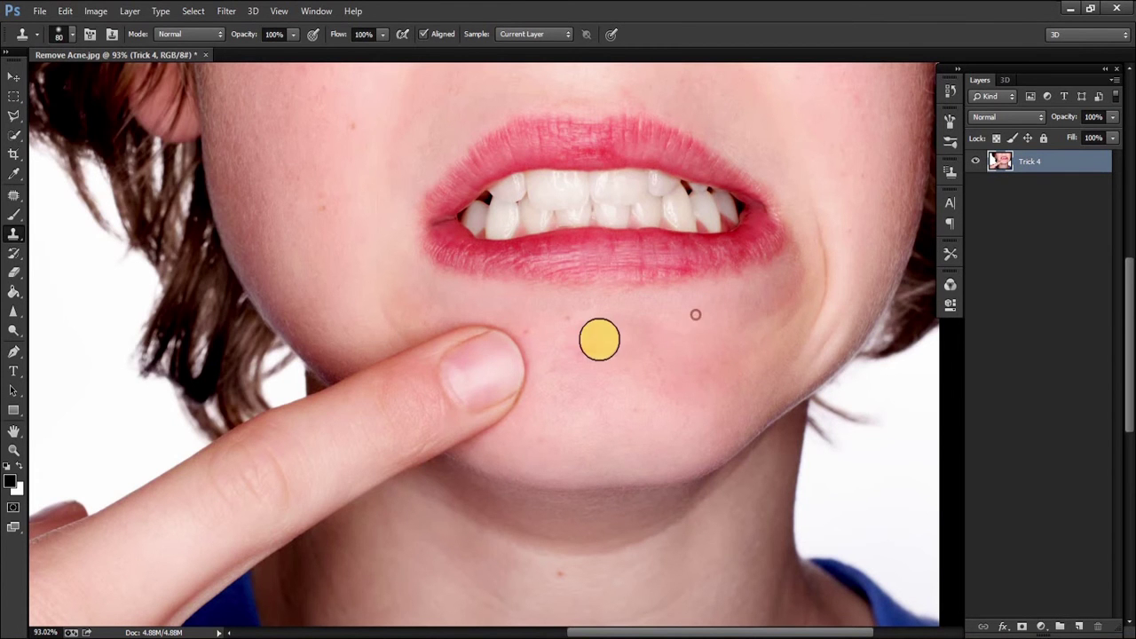
pyautogui.keyDown('alt'); pyautogui.click(700, 317); pyautogui.keyUp('alt')
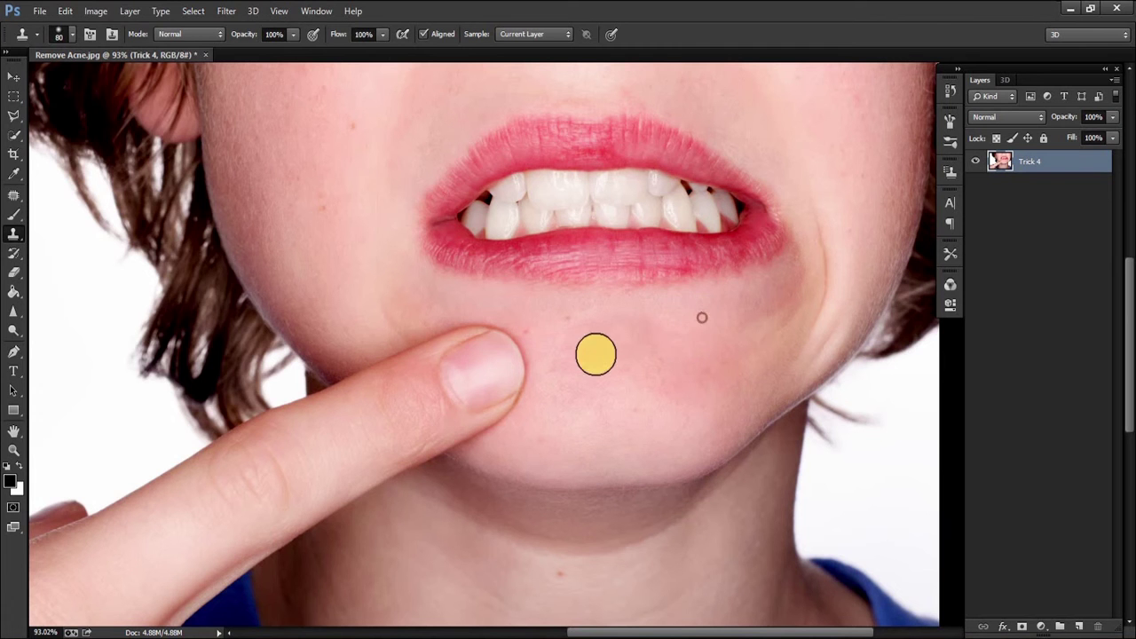
pyautogui.keyDown('alt'); pyautogui.click(689, 317); pyautogui.keyUp('alt')
pyautogui.moveTo(662, 316); pyautogui.dragTo(621, 329)
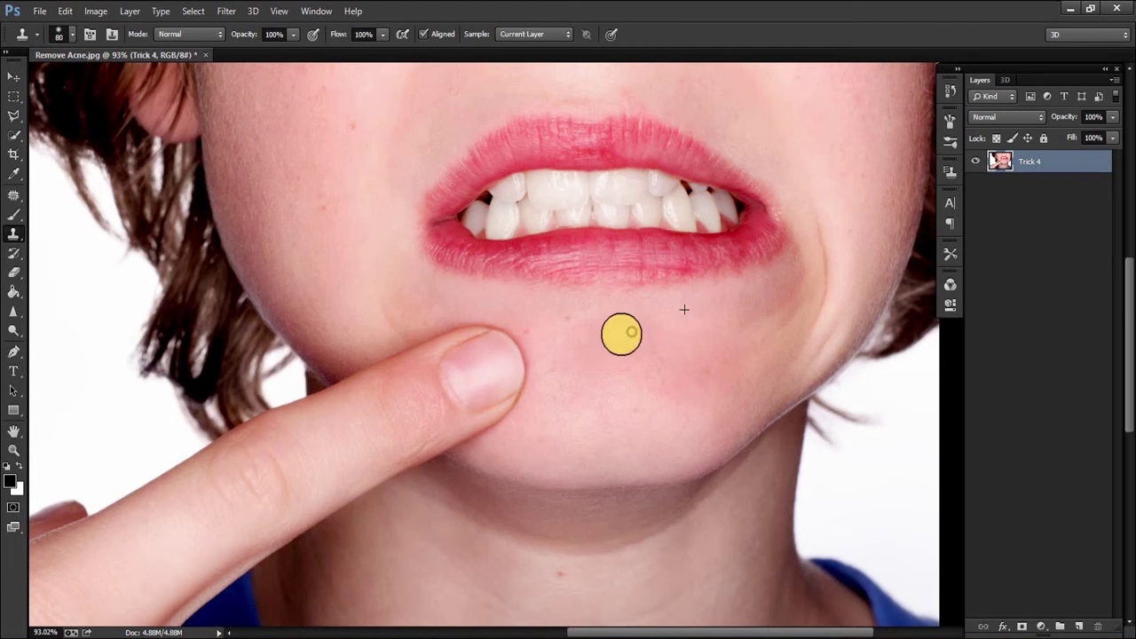
# - Resample nearby skin and stamp out the remaining chin redness, then zoom out
pyautogui.keyDown('alt'); pyautogui.click(702, 312); pyautogui.keyUp('alt')
pyautogui.click(583, 343)
pyautogui.keyDown('alt'); pyautogui.click(665, 325); pyautogui.keyUp('alt')
pyautogui.click(609, 343)
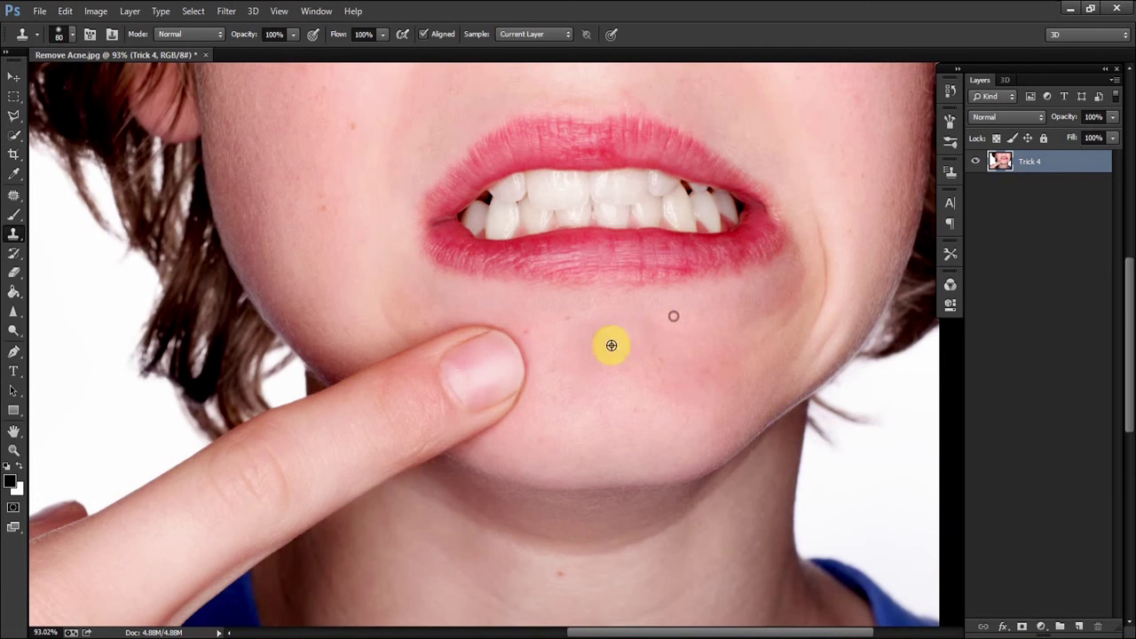
pyautogui.scroll(-1, 674, 335)
pyautogui.scroll(-1, 751, 350)
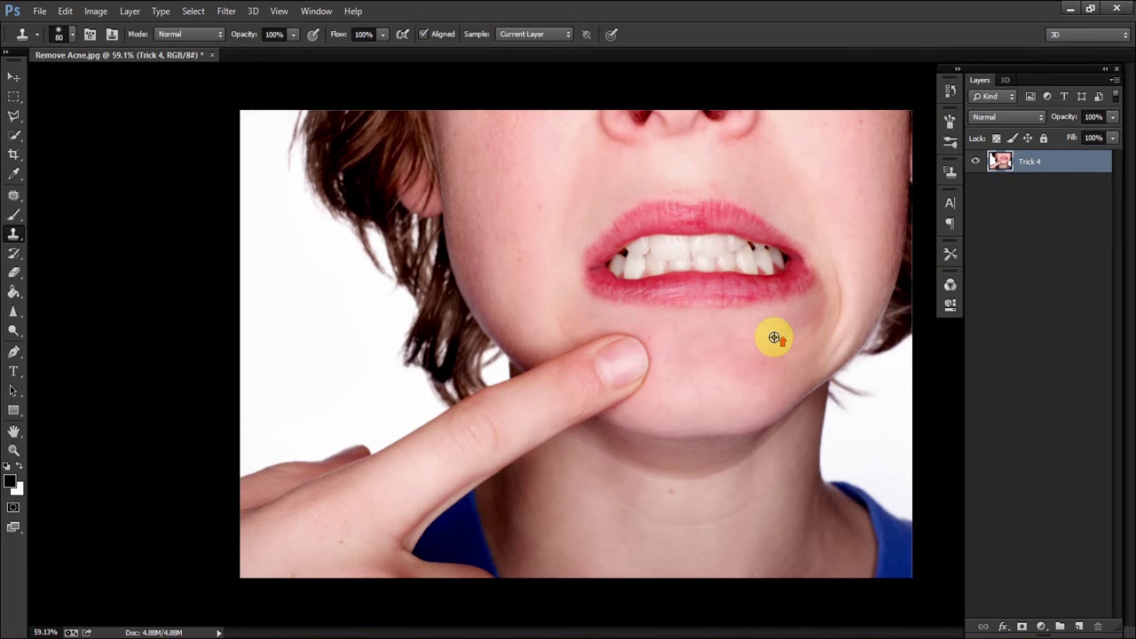
pyautogui.scroll(1, 773, 337)
pyautogui.moveTo(722, 332); pyautogui.dragTo(685, 342)
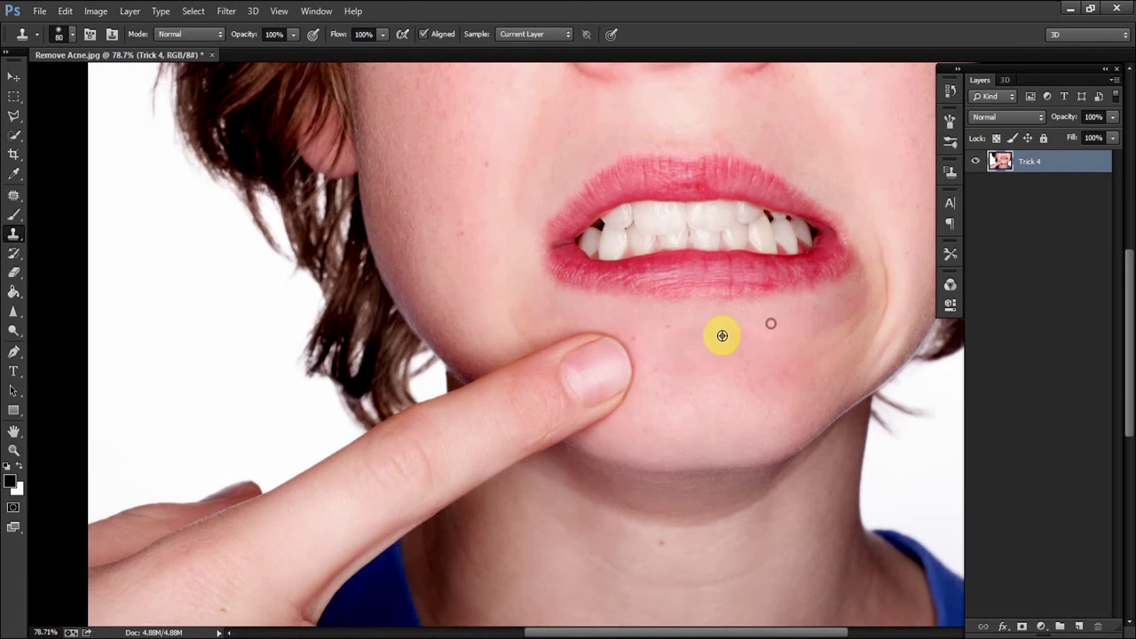
pyautogui.keyDown('alt'); pyautogui.click(775, 333); pyautogui.keyUp('alt')
pyautogui.click(692, 371)
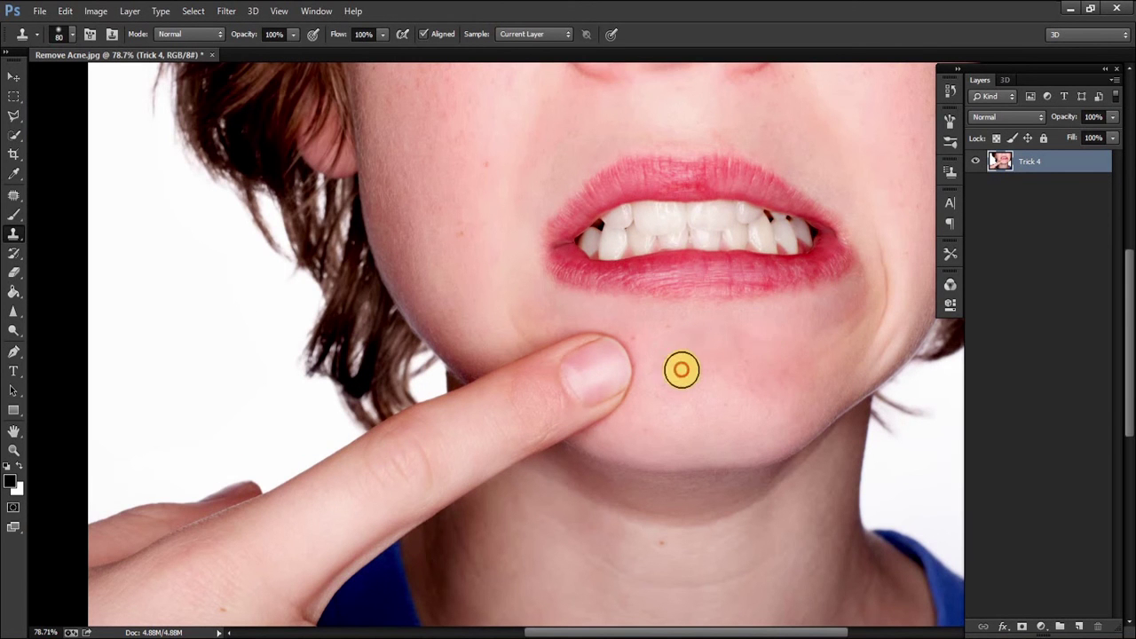
pyautogui.scroll(-3, 781, 330)
pyautogui.scroll(-2, 782, 333)
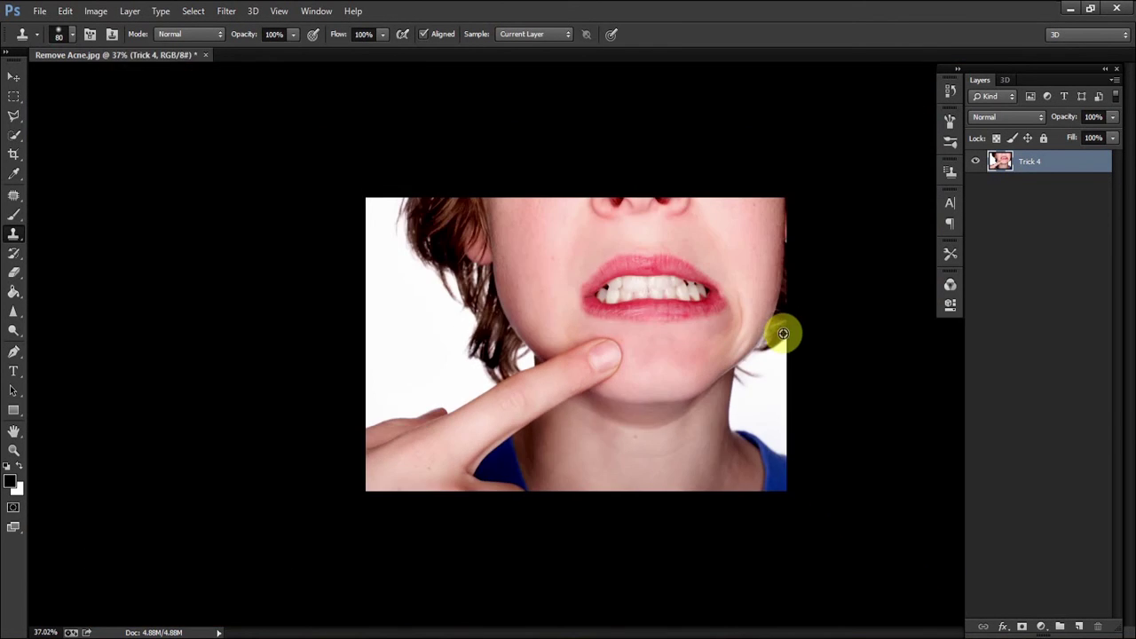
pyautogui.scroll(-2, 783, 344)
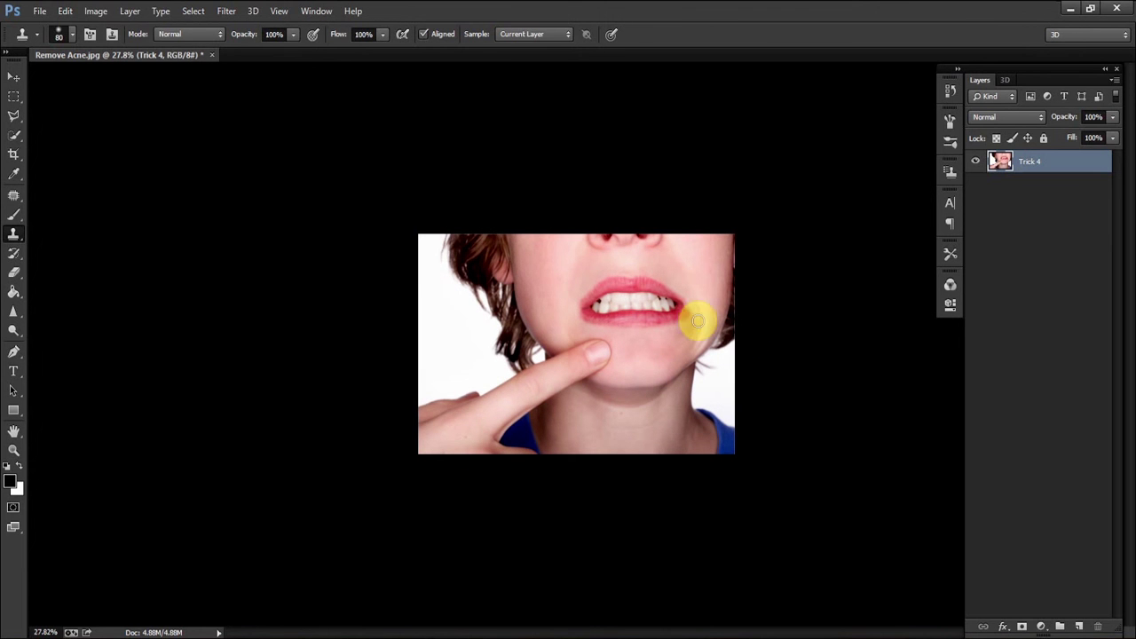
pyautogui.click(14, 78)
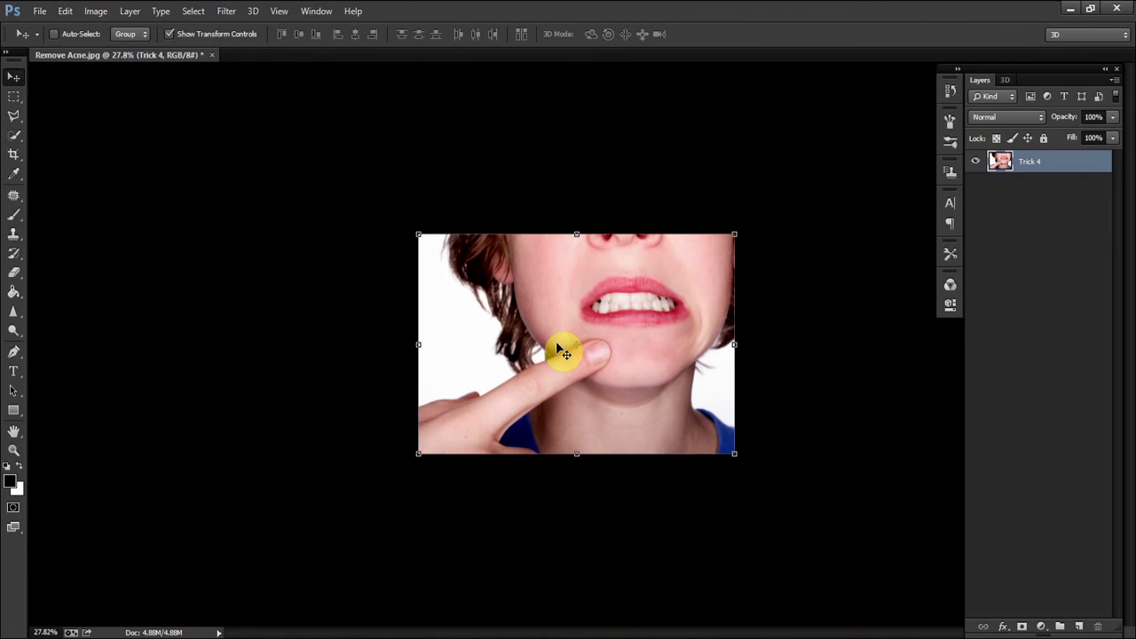